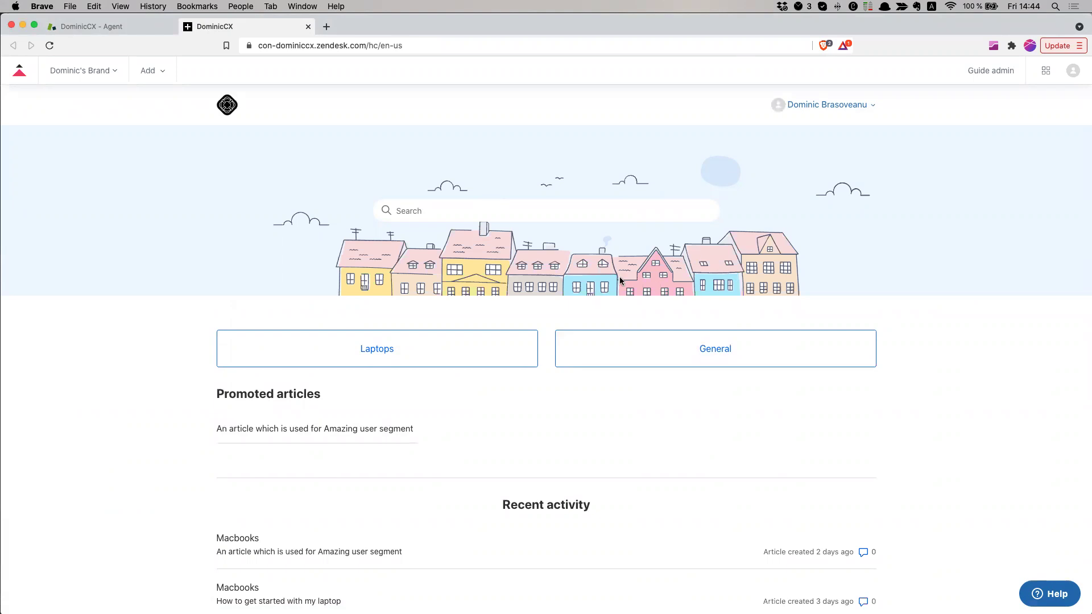
Step: Look over the help center home page and open its Guide admin area
scroll(671, 329, down, 1)
scroll(695, 340, down, 5)
scroll(695, 340, up, 5)
click(991, 72)
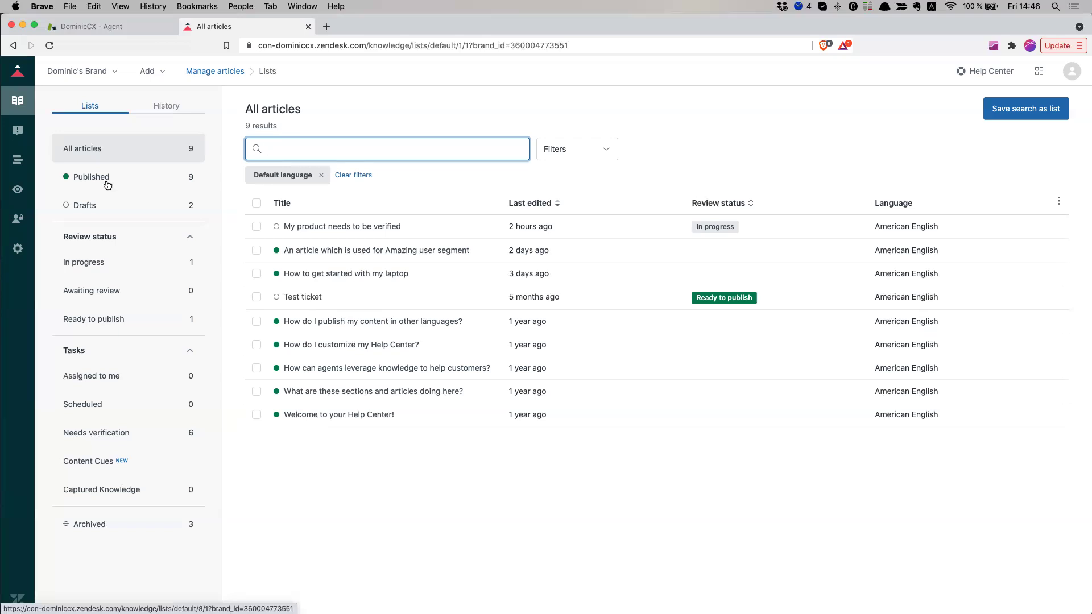
Step: Examine the article lists for Published, Drafts, In progress, Awaiting review and Ready to publish
click(130, 182)
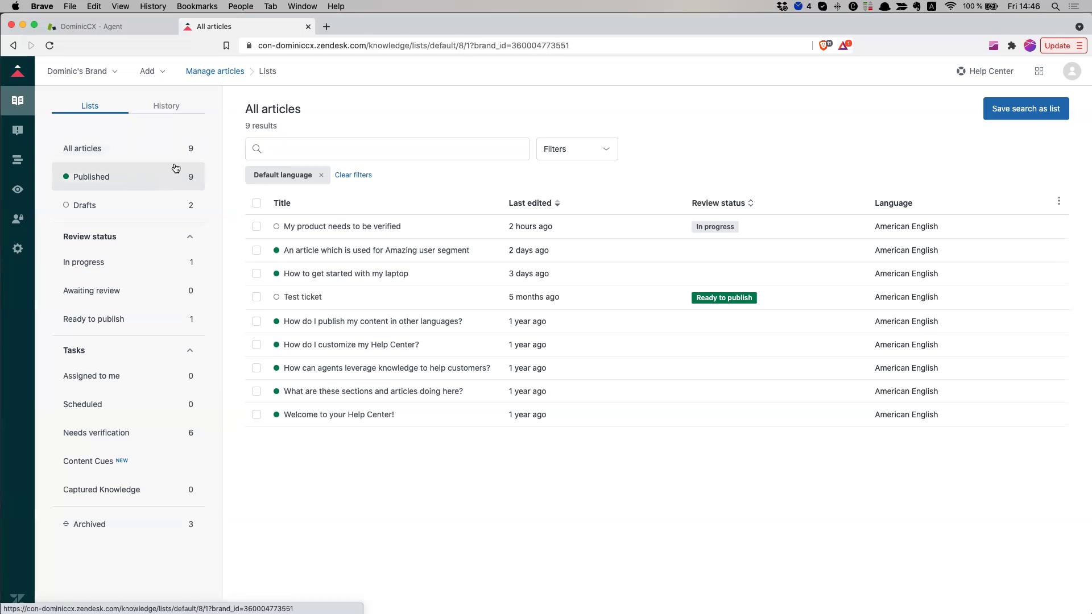
click(101, 208)
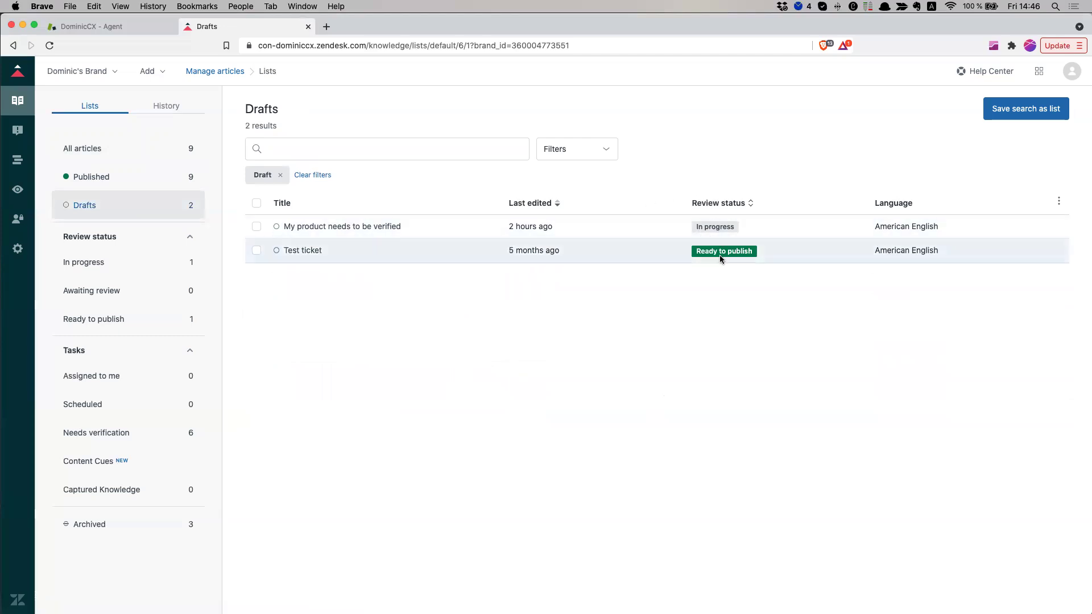
click(100, 268)
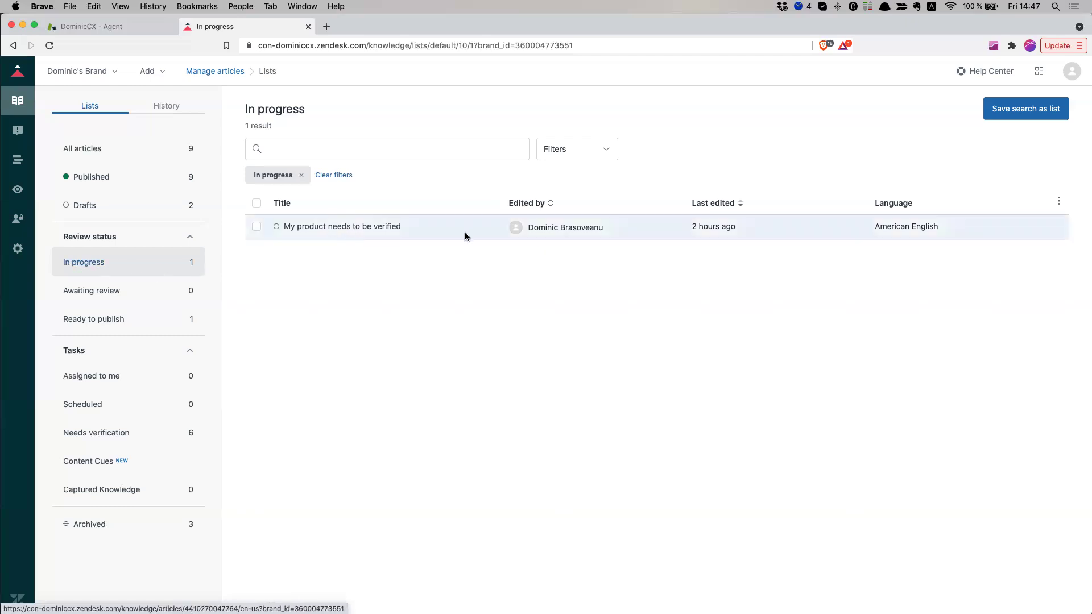
click(116, 294)
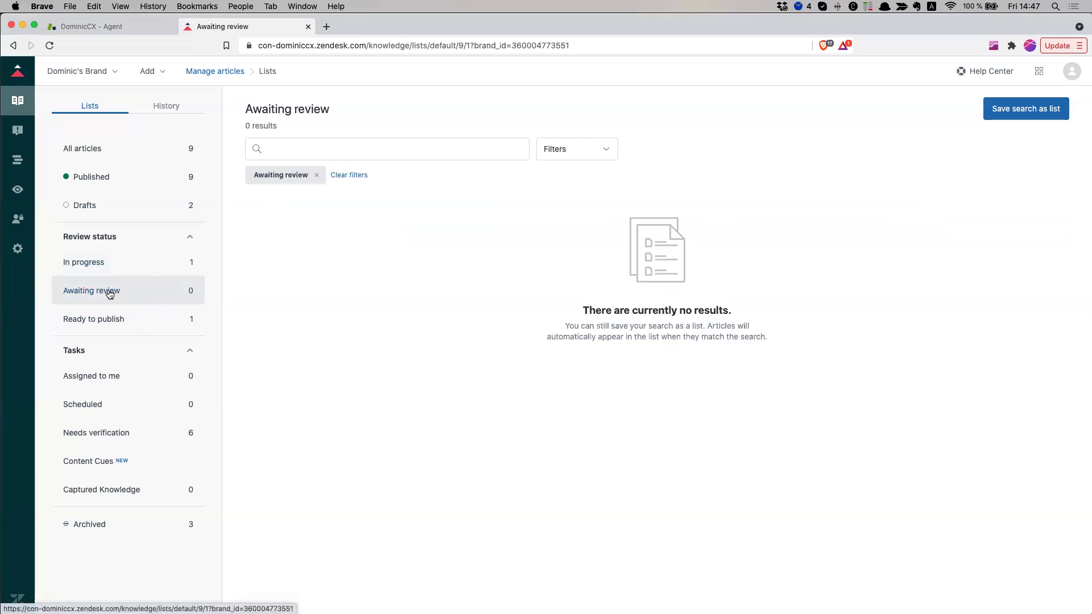
click(101, 320)
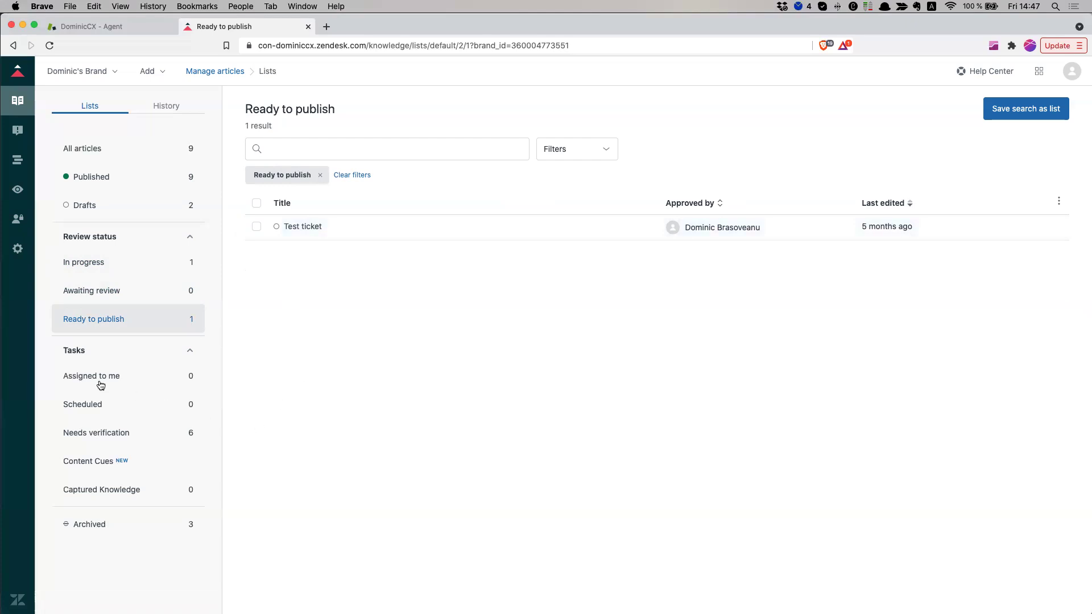
Step: Examine the Assigned to me, Scheduled, Needs verification, Captured Knowledge, Content Cues and Archived lists
click(134, 378)
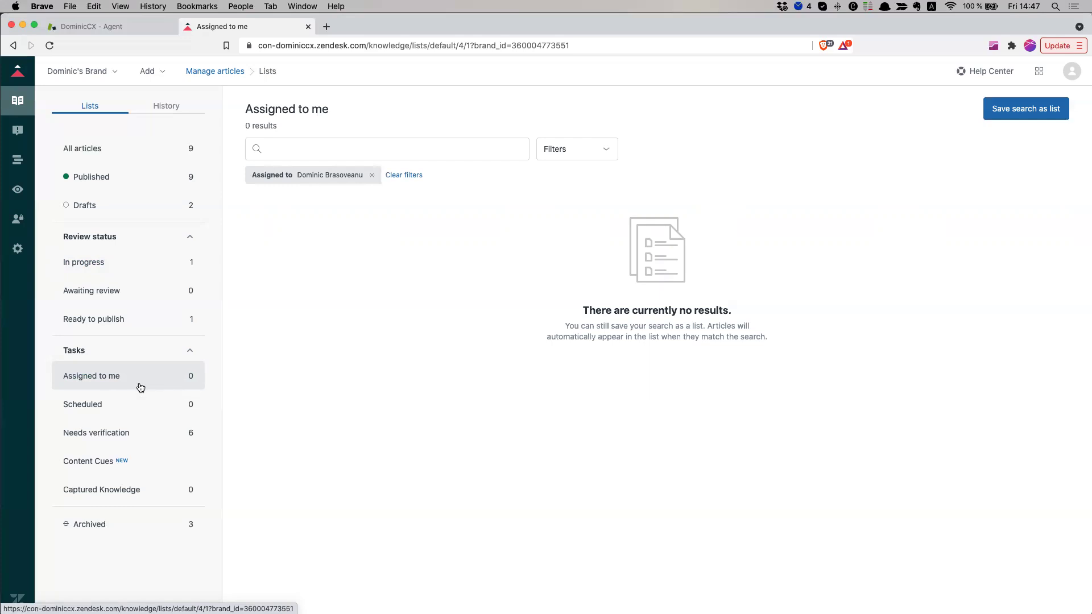
click(129, 409)
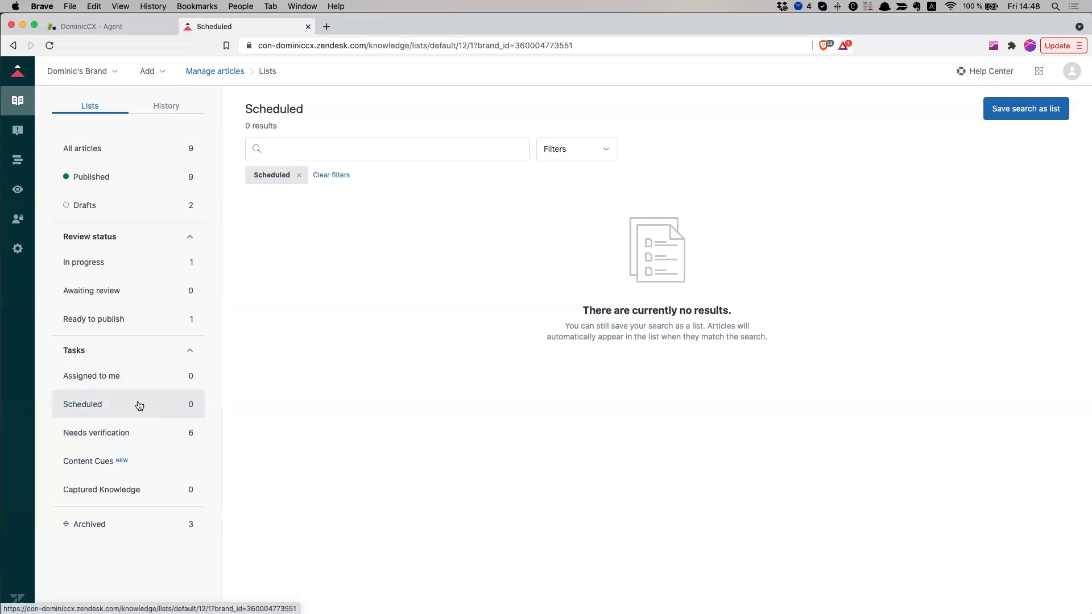
click(145, 436)
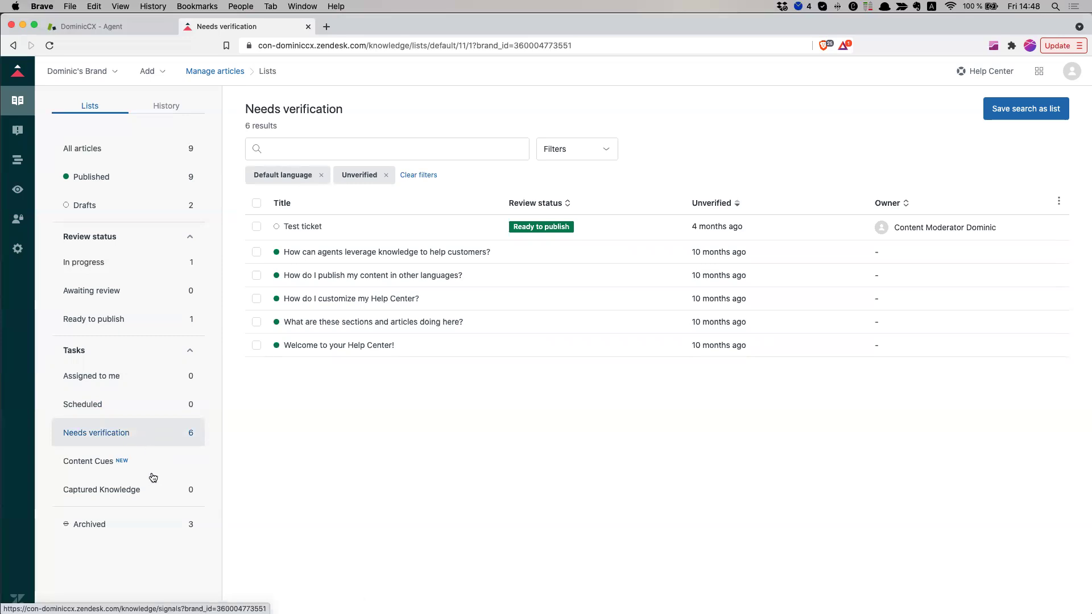
click(150, 495)
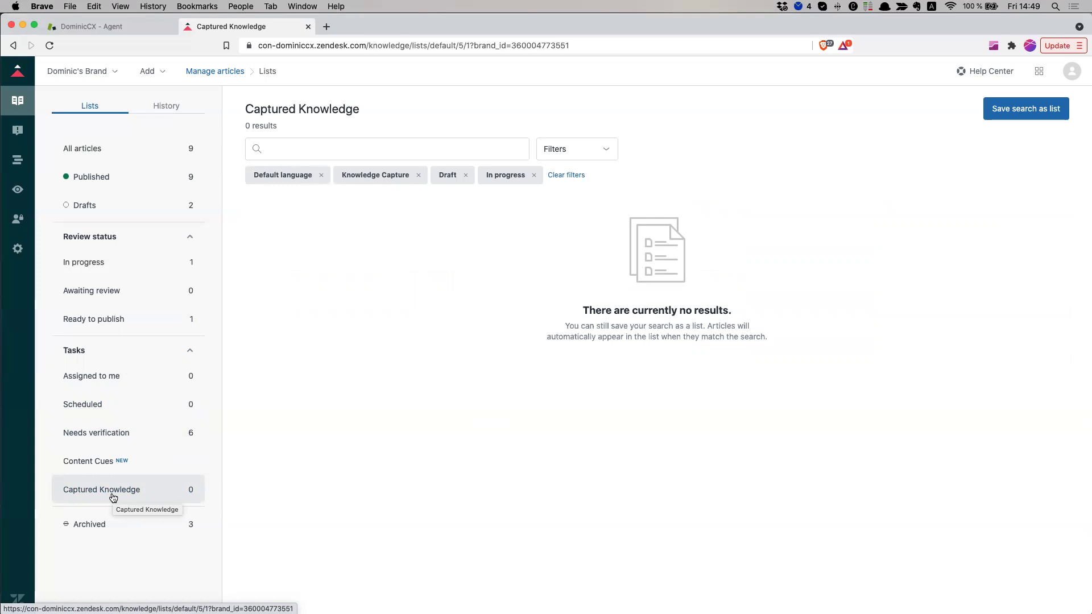
click(71, 462)
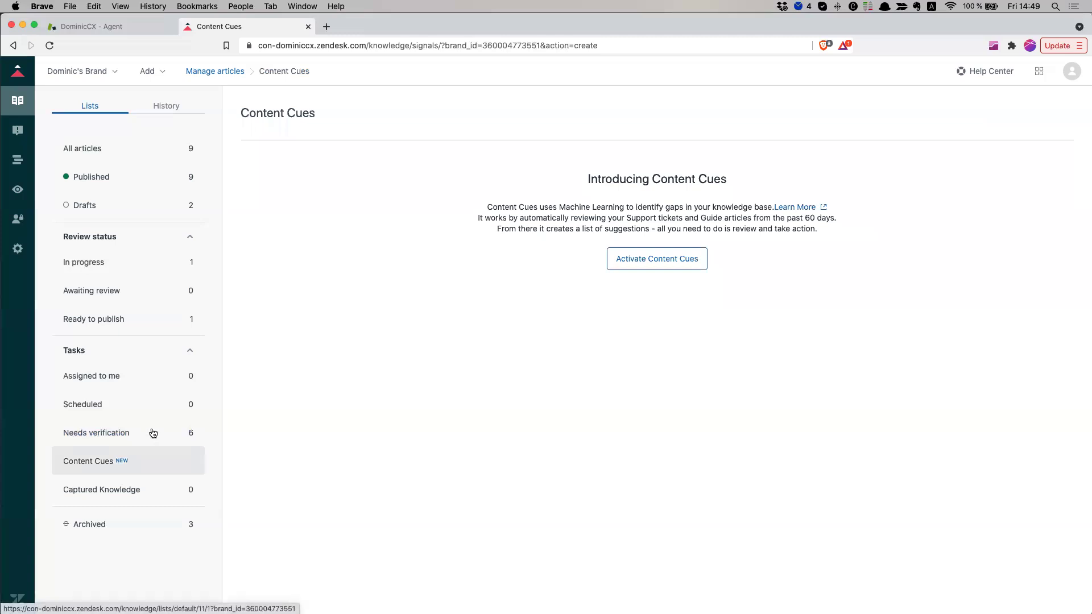
click(149, 526)
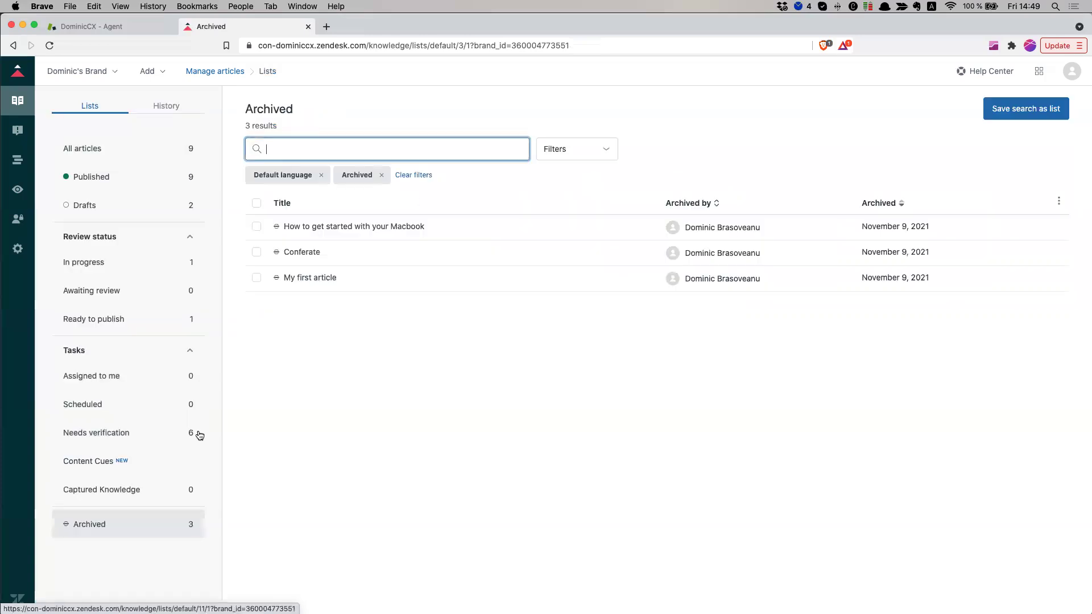
Step: Examine the Published articles list and the filter criteria available for narrowing it
click(111, 174)
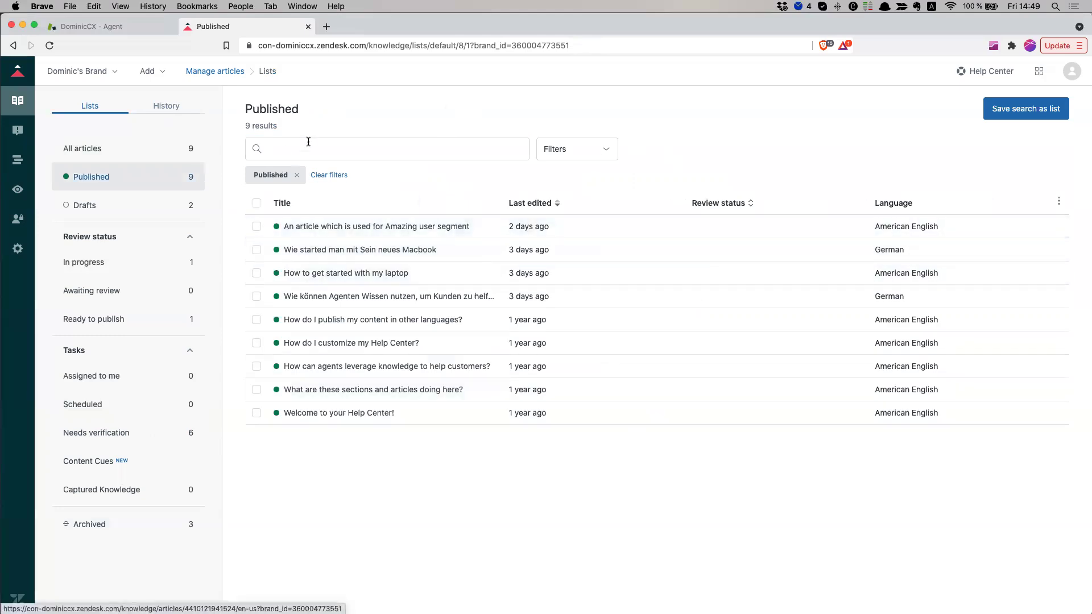
click(395, 152)
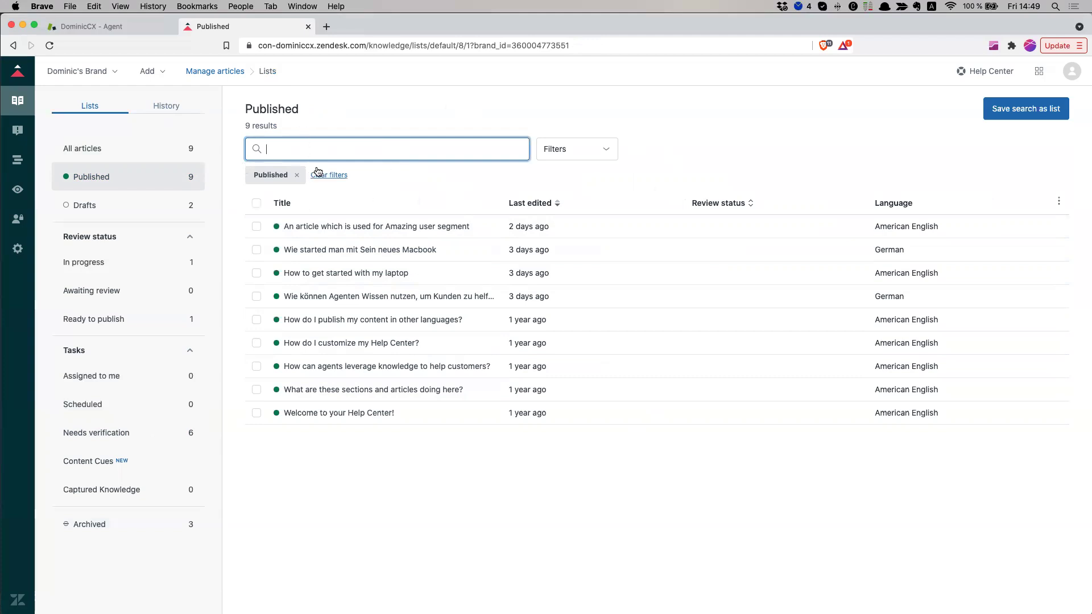
click(599, 154)
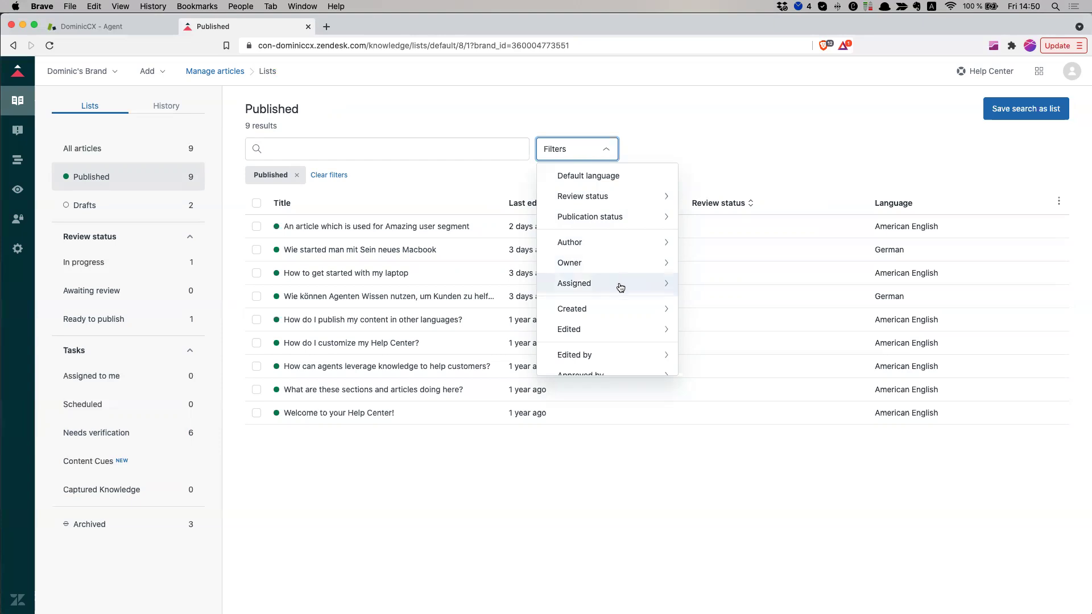
scroll(621, 290, down, 3)
scroll(634, 245, down, 2)
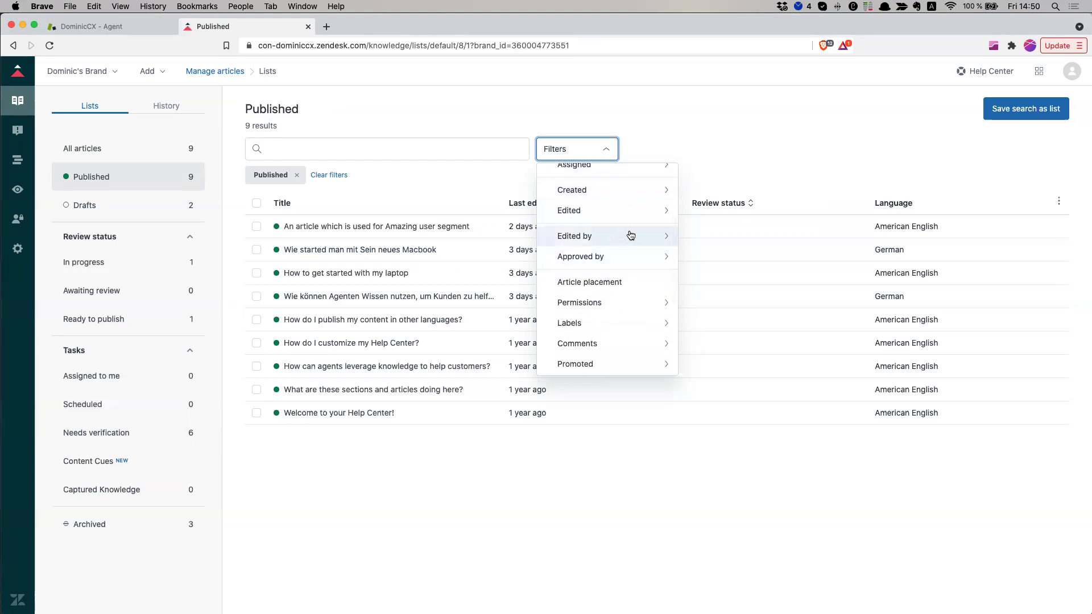
scroll(624, 254, down, 3)
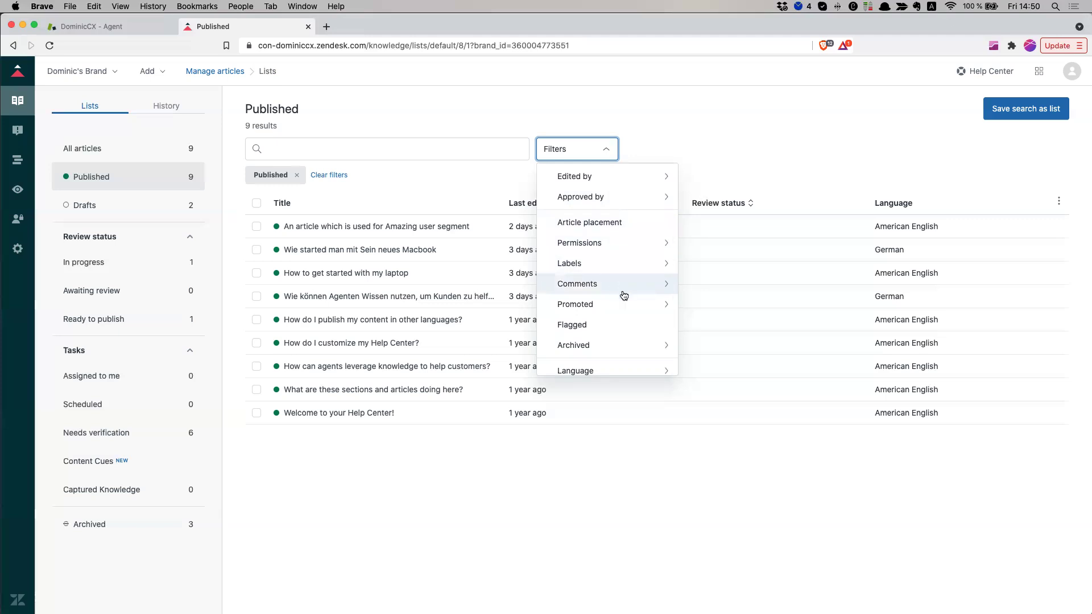
scroll(612, 327, down, 5)
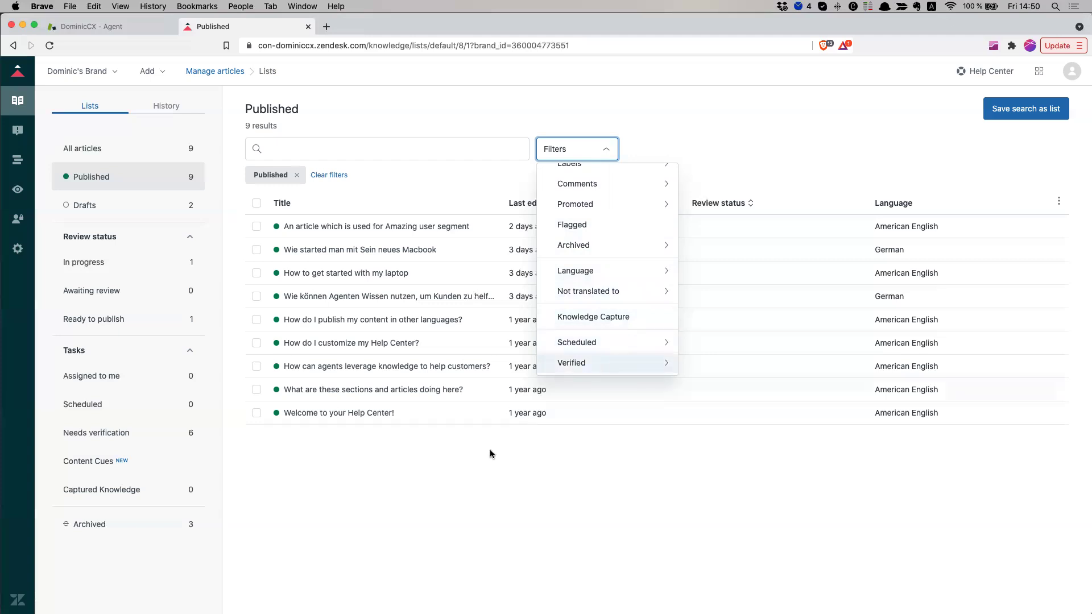
click(360, 492)
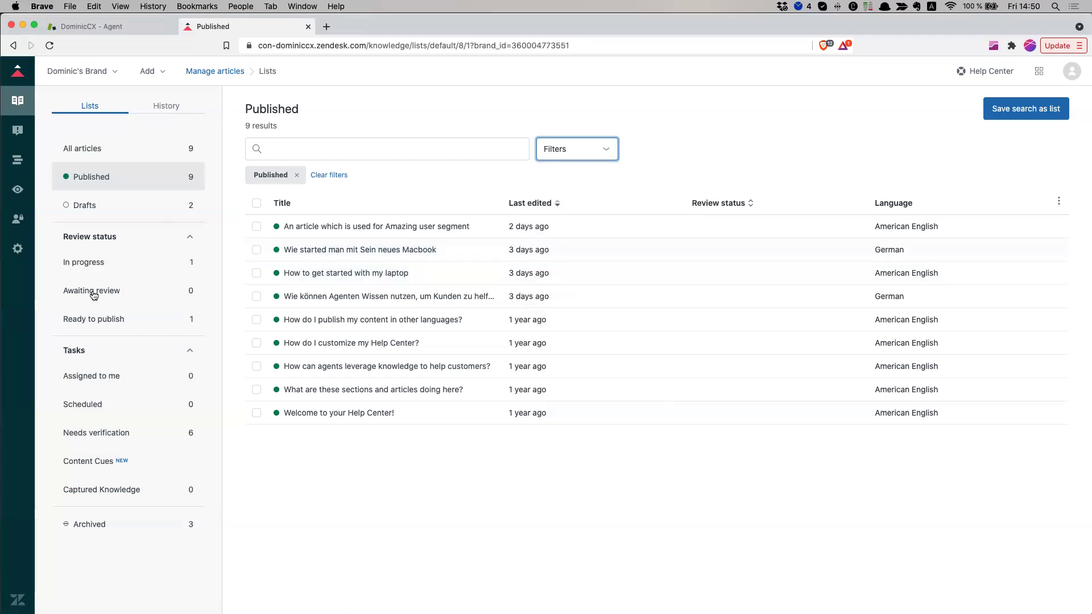
Step: Create a new article titled "Where is my product?"
click(147, 71)
click(183, 106)
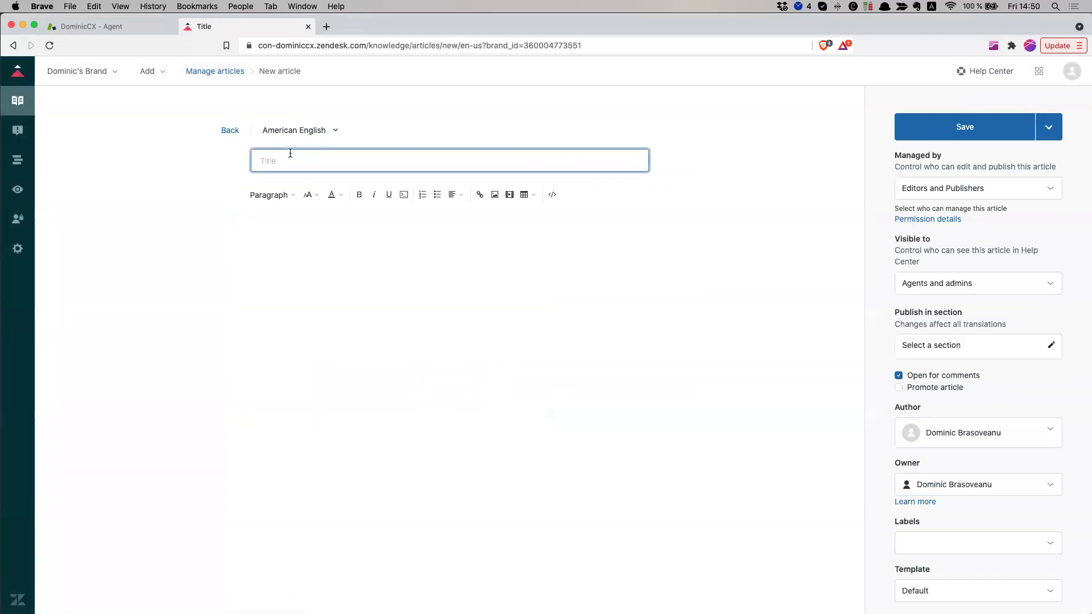
text(Where is my product?)
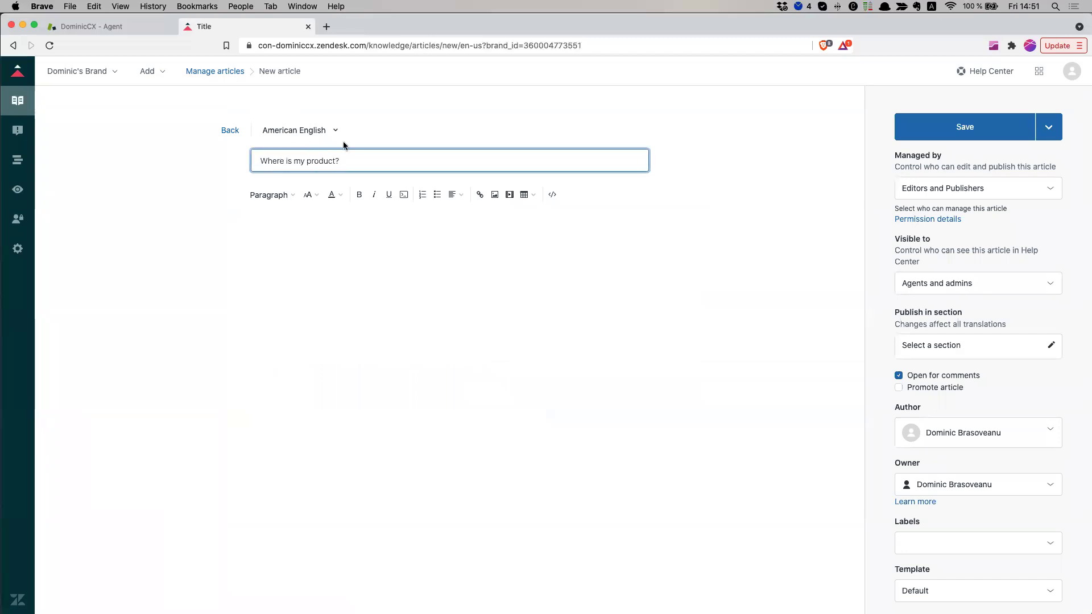
triple_click(343, 167)
Step: Search the web for "random text" in a new browser tab and open the Lipsum generator site
click(326, 26)
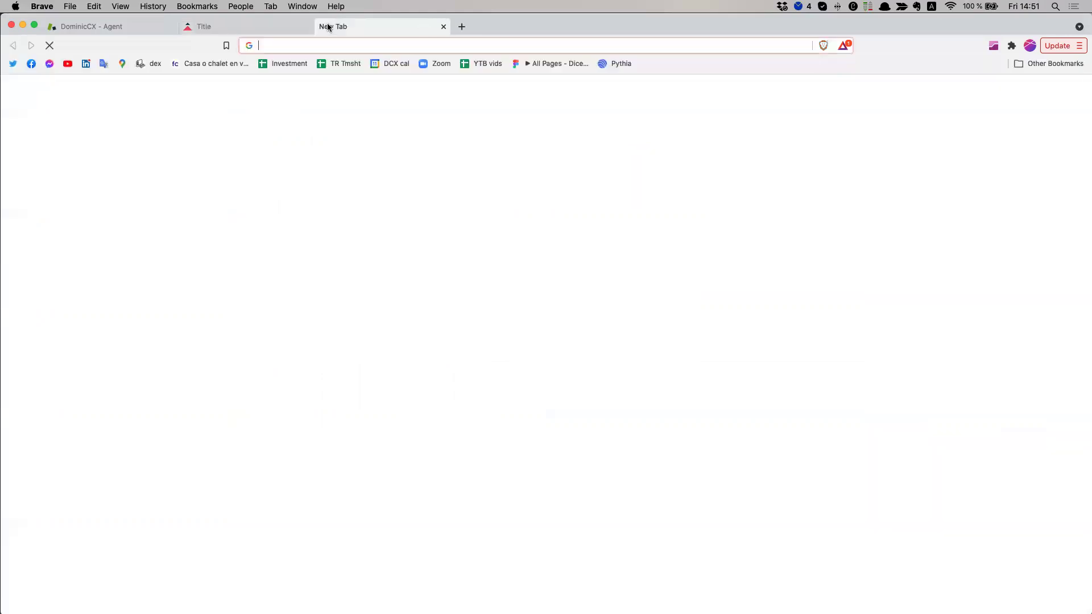
text(random)
key(Return)
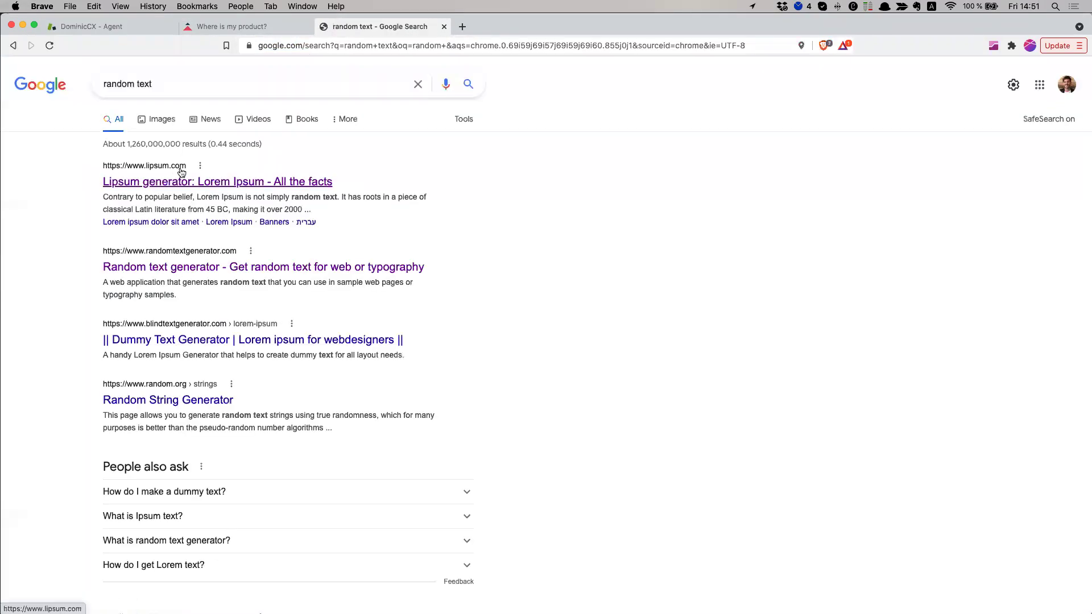
click(183, 179)
Step: Copy the paragraph under "Why do we use it?" into the body of the new article
drag(554, 287, 689, 393)
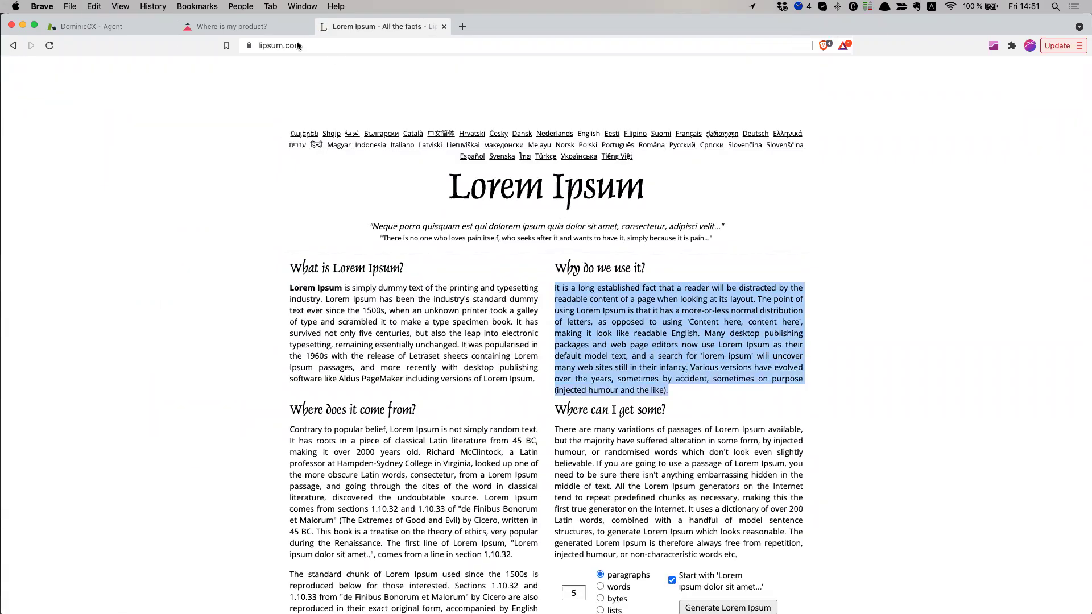
click(275, 27)
click(324, 286)
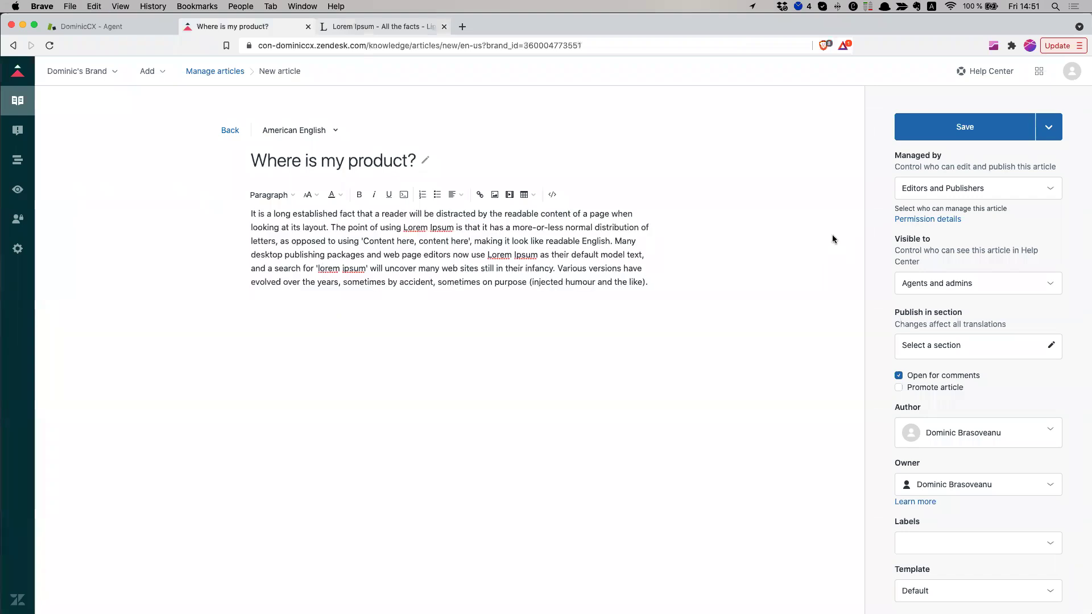
Step: Check the options for who can manage the article and make it visible to Everyone
click(971, 192)
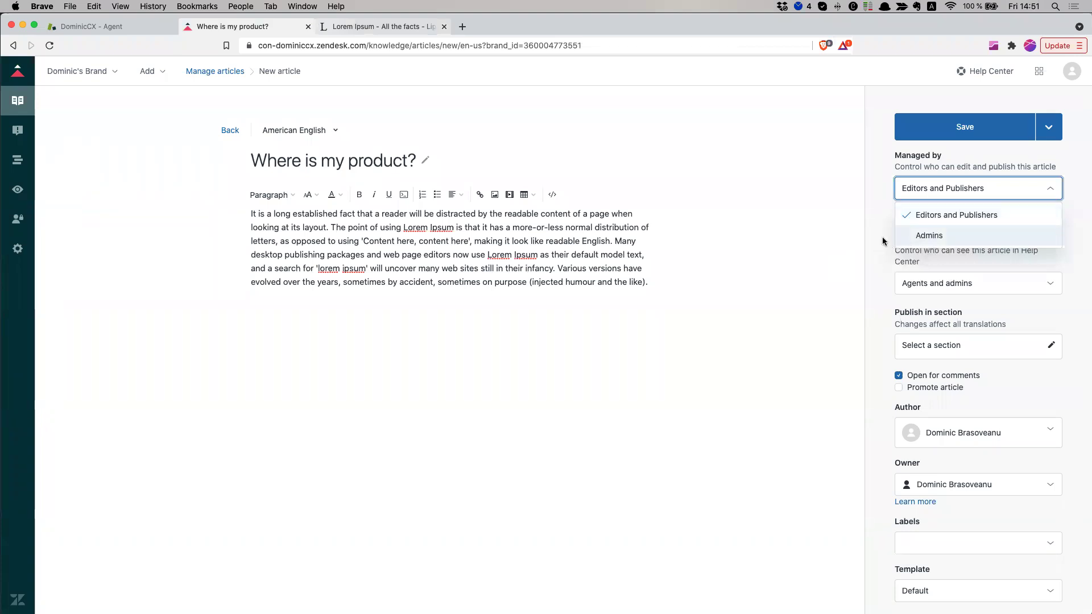
click(881, 243)
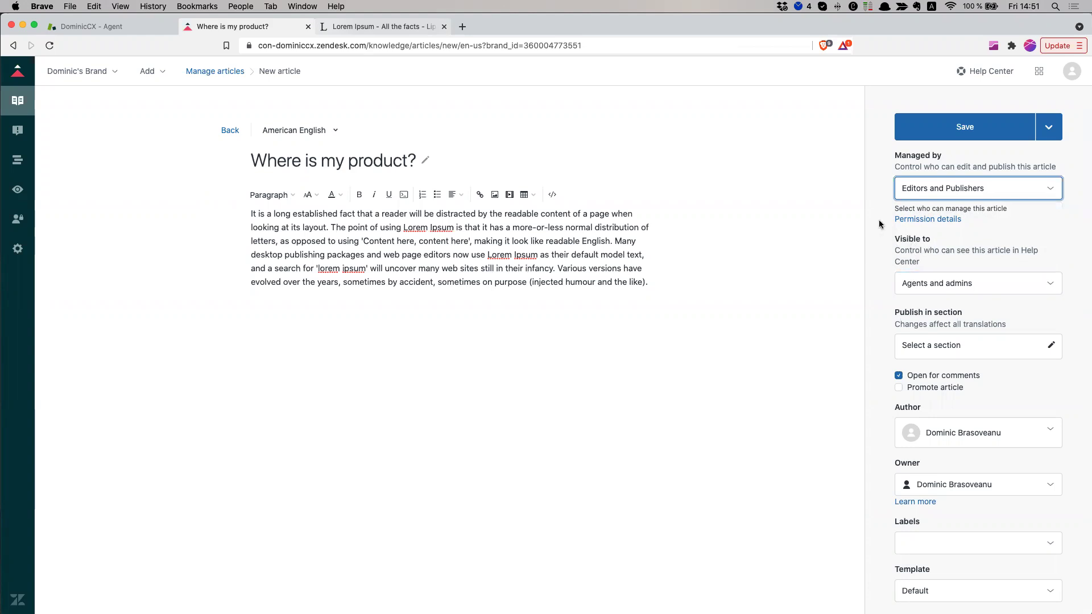
click(931, 286)
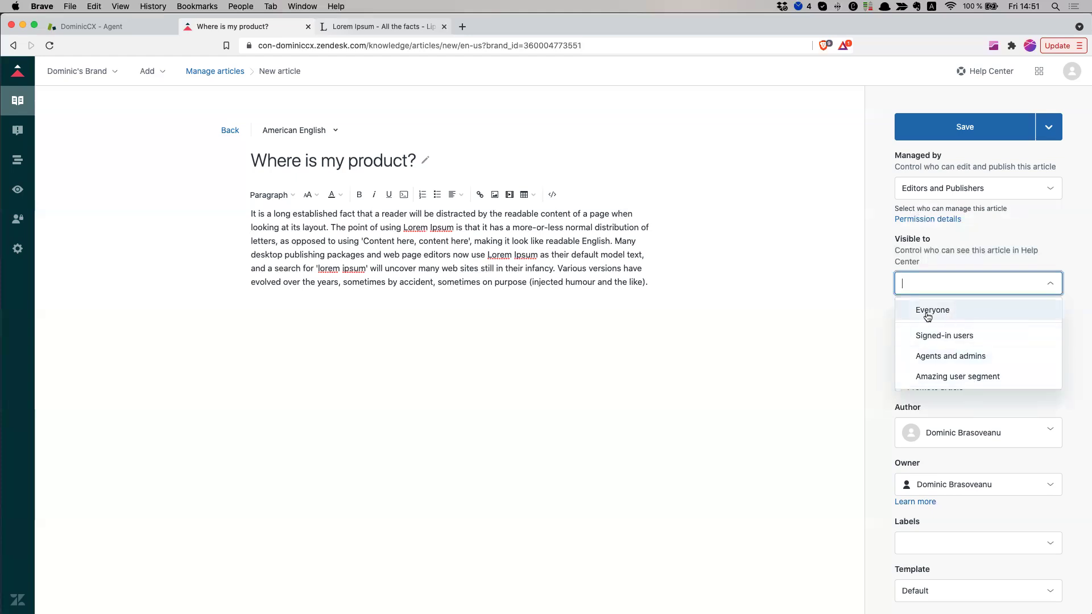
click(984, 314)
Step: Place the article in the Macbooks section under Laptops and turn off Open for comments
scroll(916, 317, down, 1)
click(1002, 304)
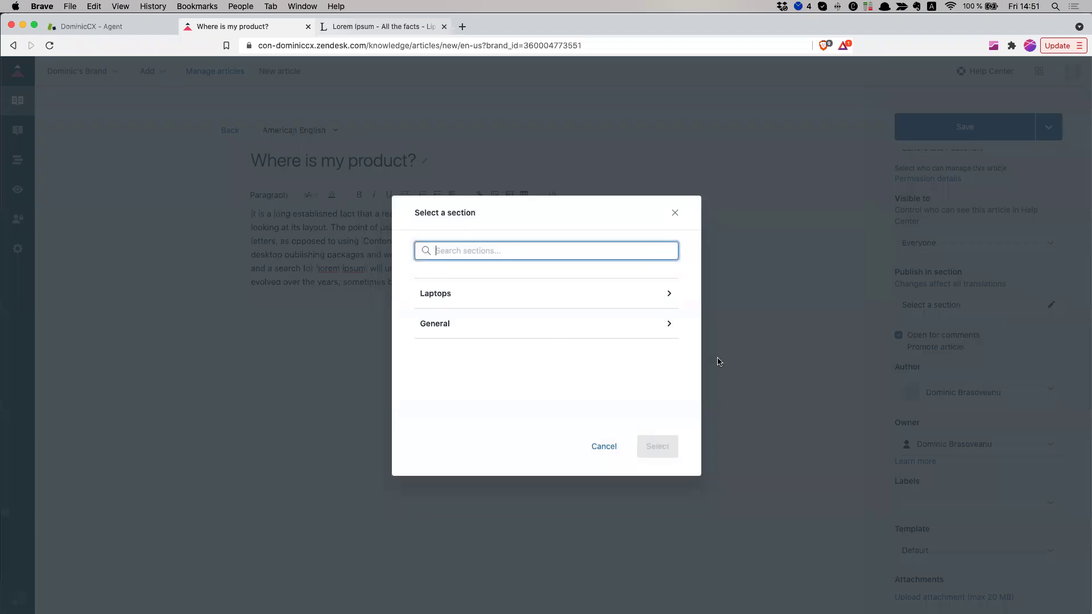
click(495, 305)
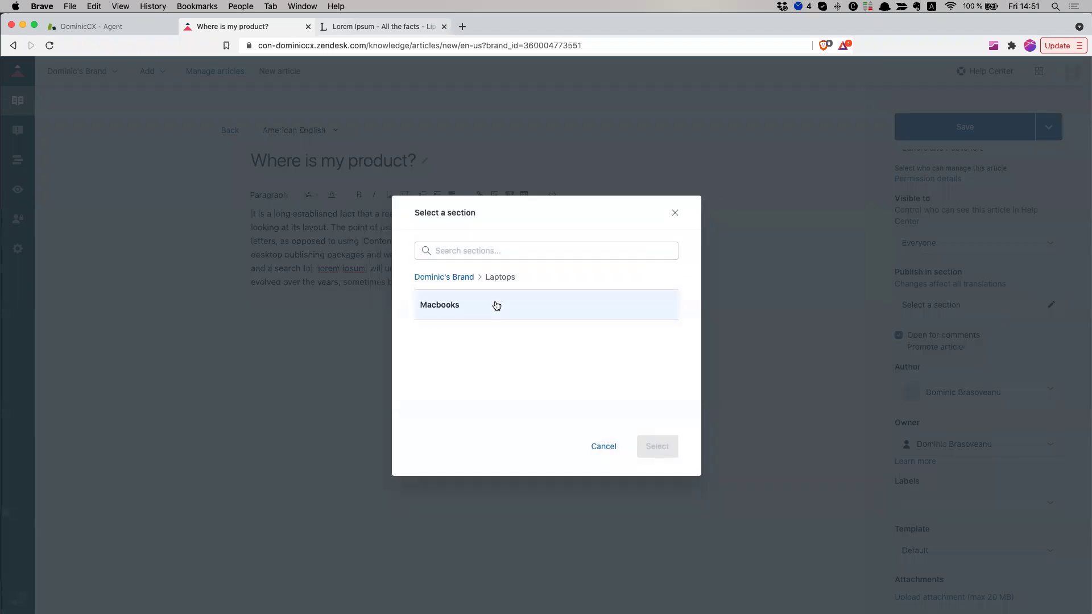
click(496, 305)
click(656, 445)
click(938, 344)
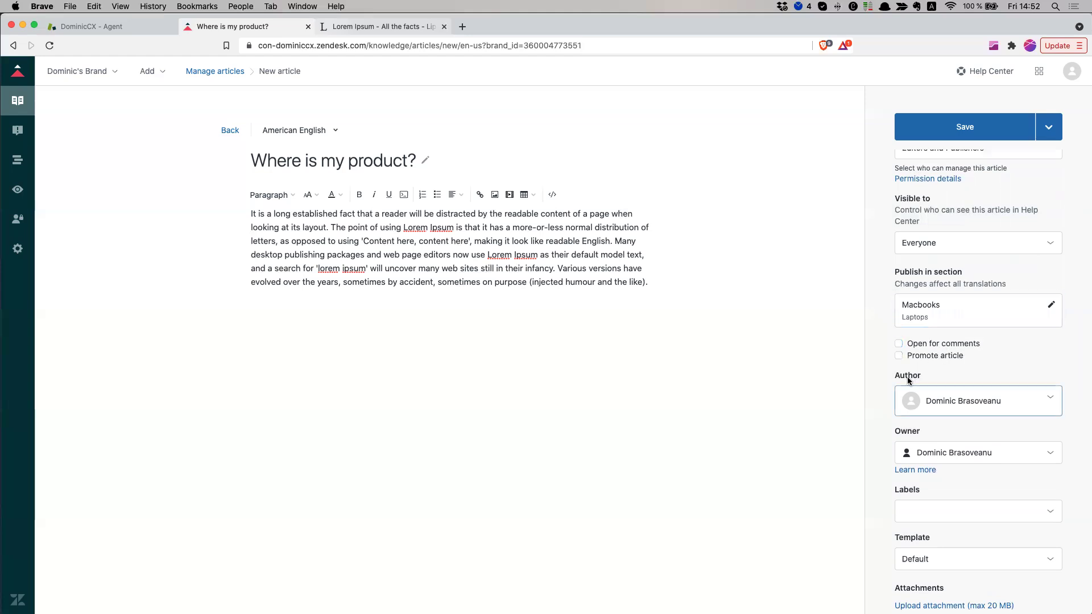
Step: Review the remaining article settings and save the article without publishing it
scroll(906, 376, down, 1)
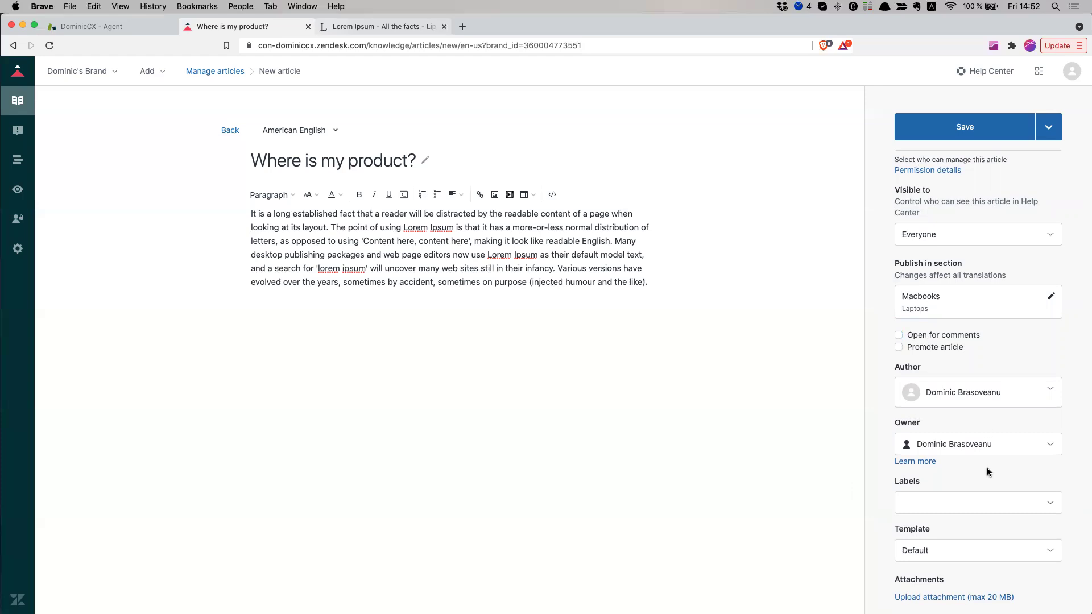
scroll(944, 405, up, 2)
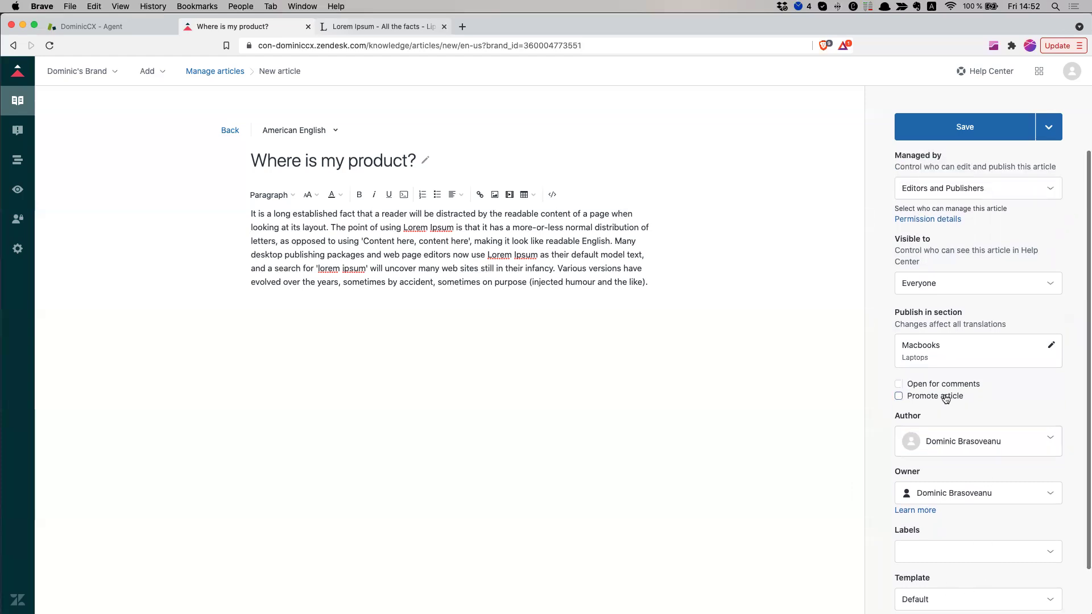
click(1053, 130)
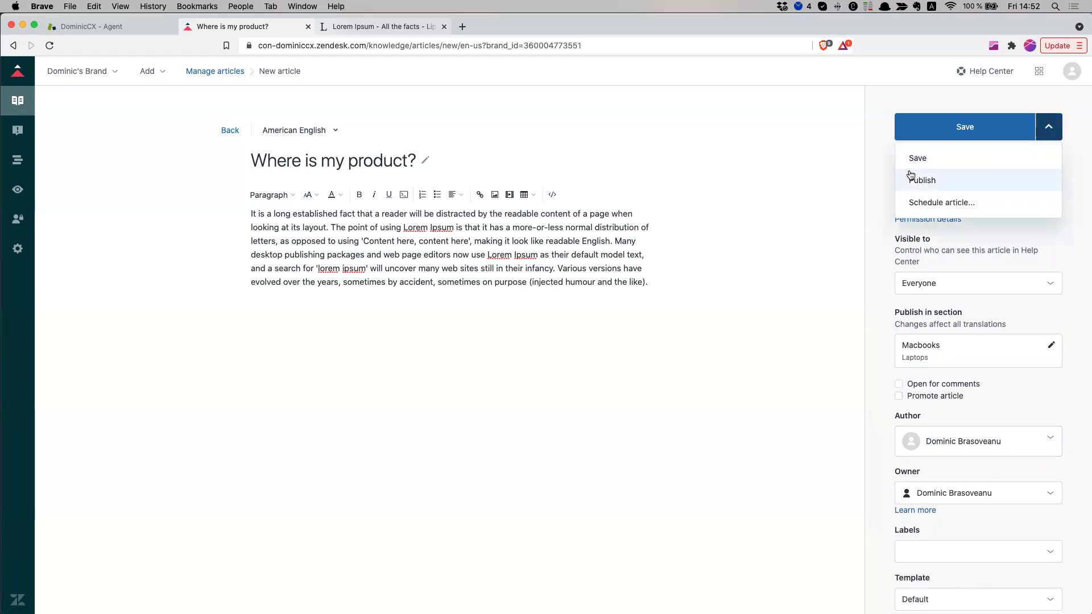
click(927, 159)
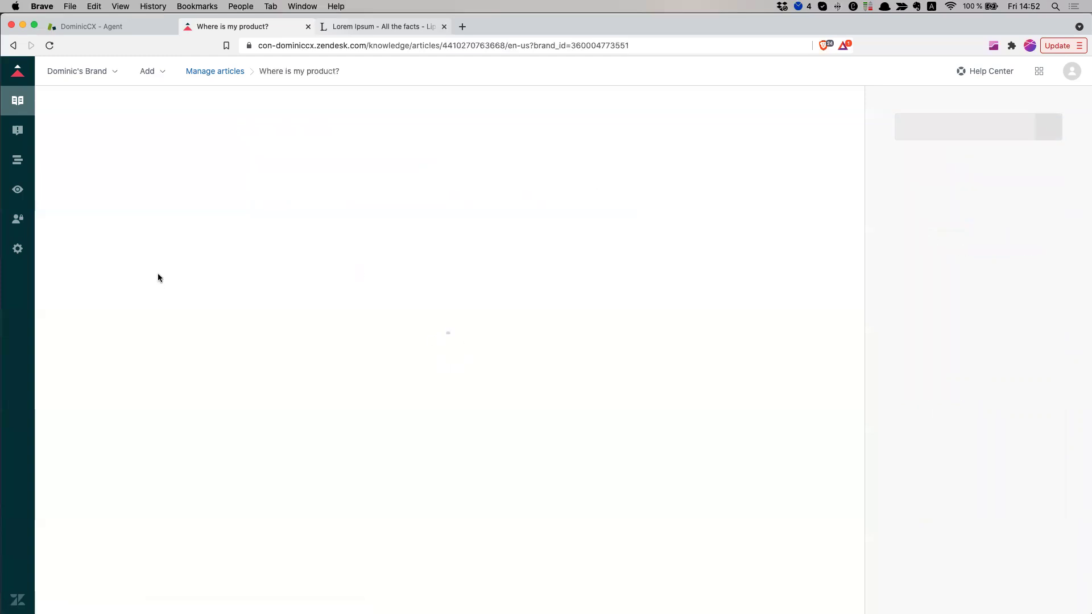
Step: Open the "Where is my product?" article from the Drafts list
click(21, 109)
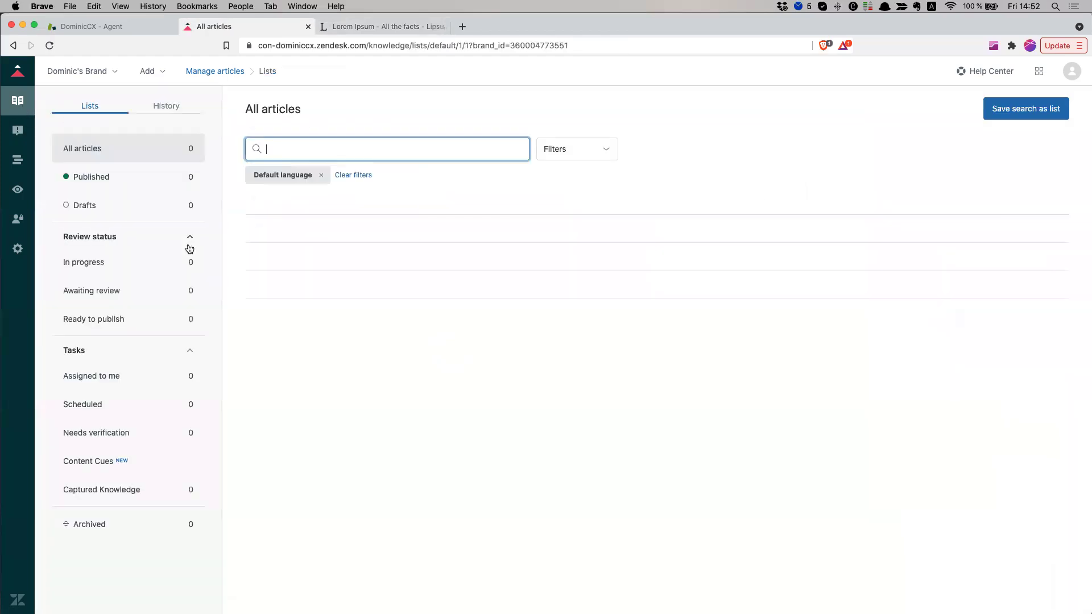
click(122, 205)
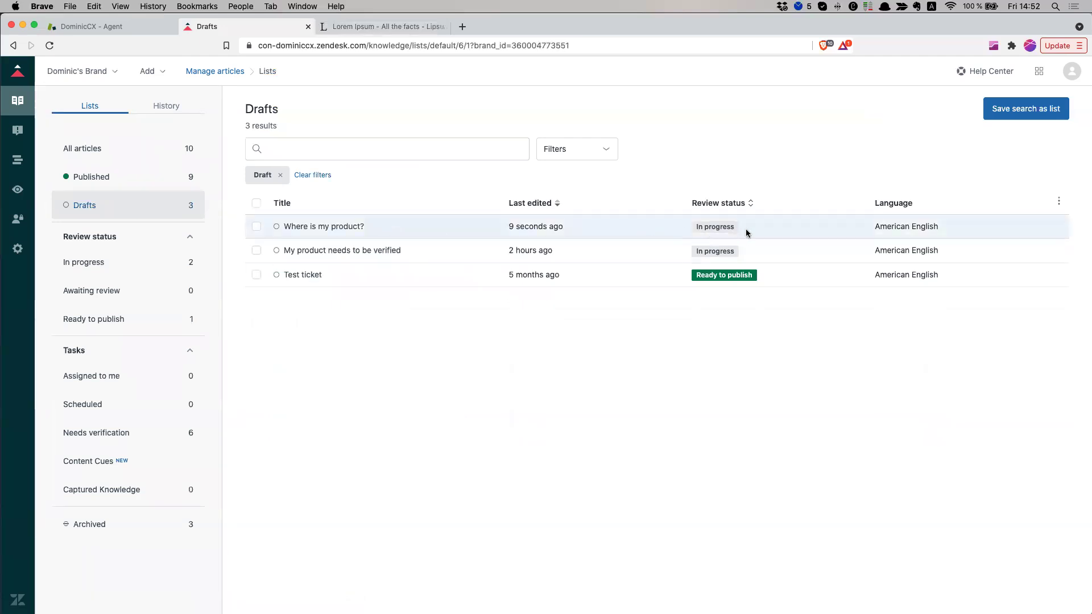
click(342, 227)
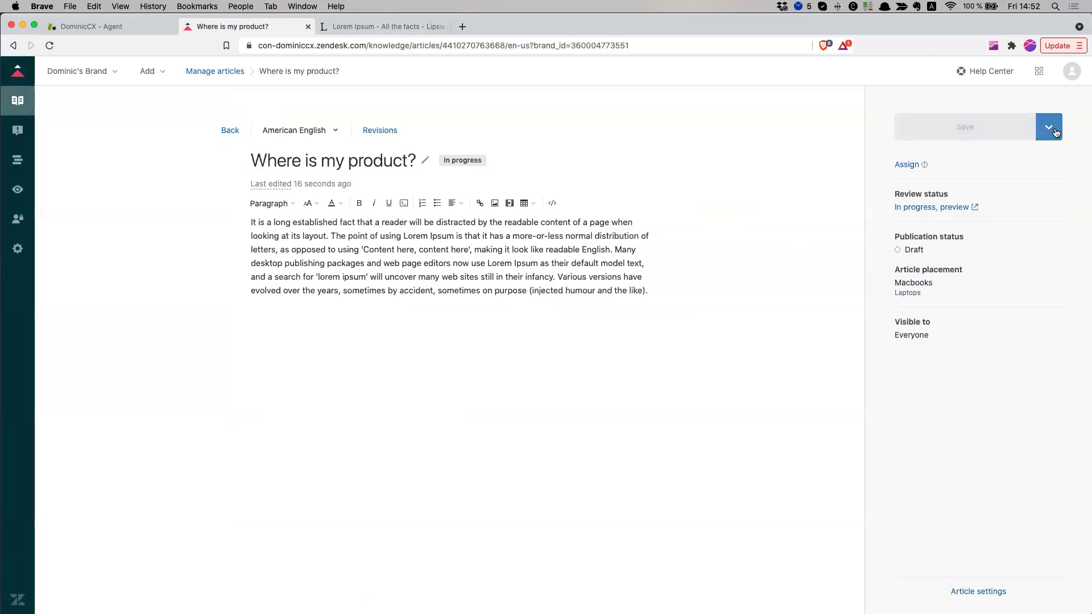
Step: Split the article body after its first and second sentences, and format the last two paragraphs as a bulleted list
click(660, 295)
key(Return)
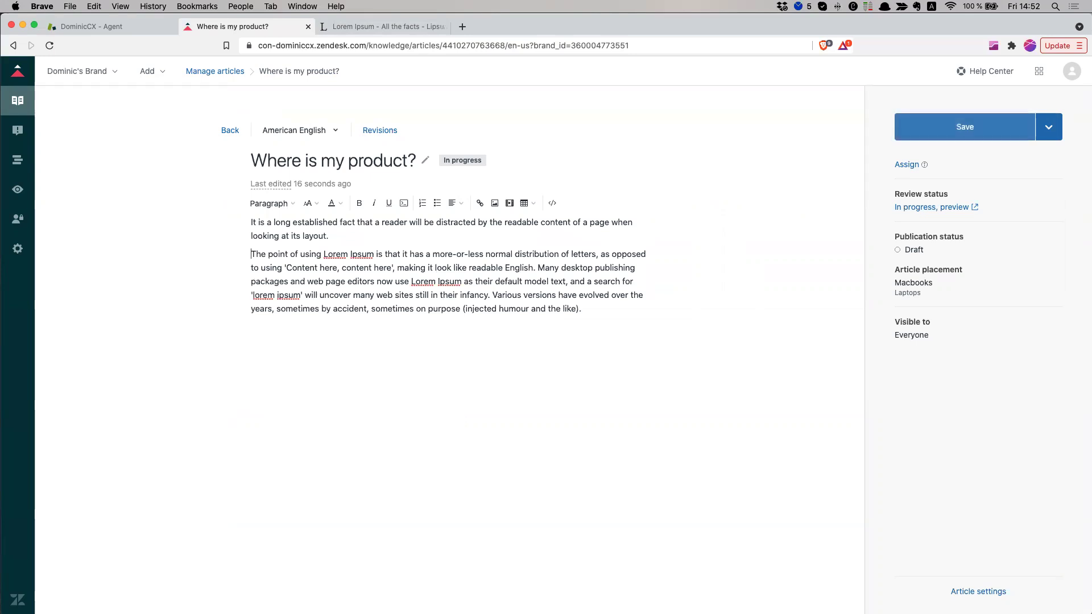
key(Return)
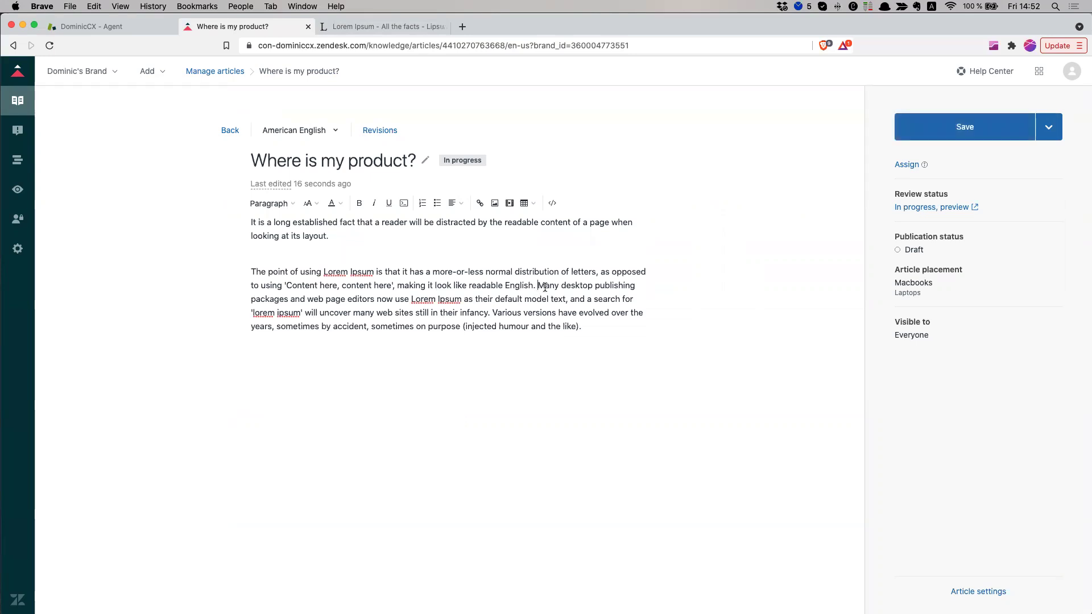
key(Return)
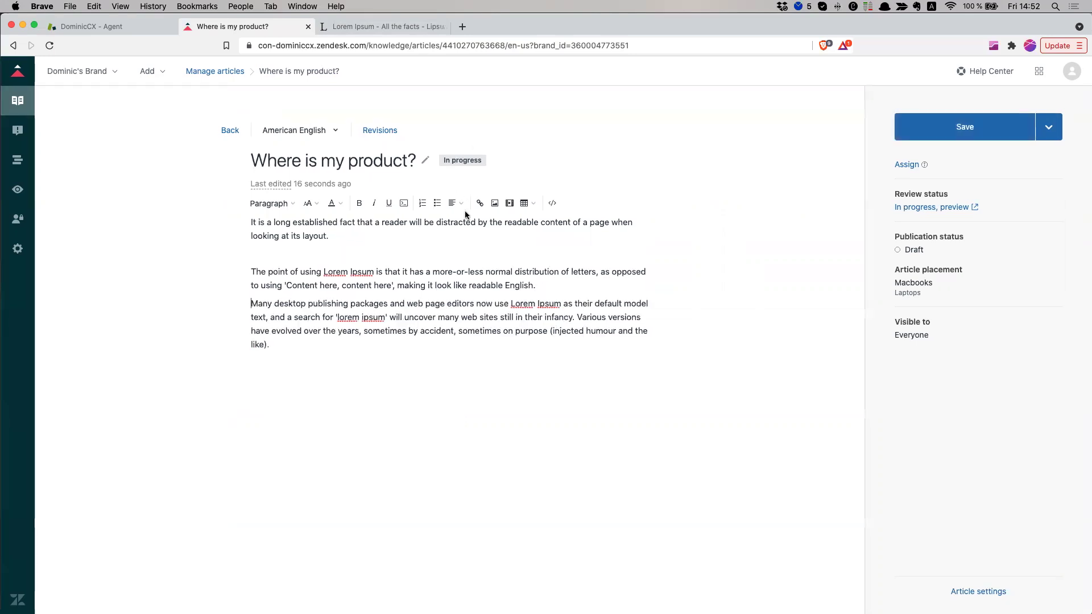
click(435, 204)
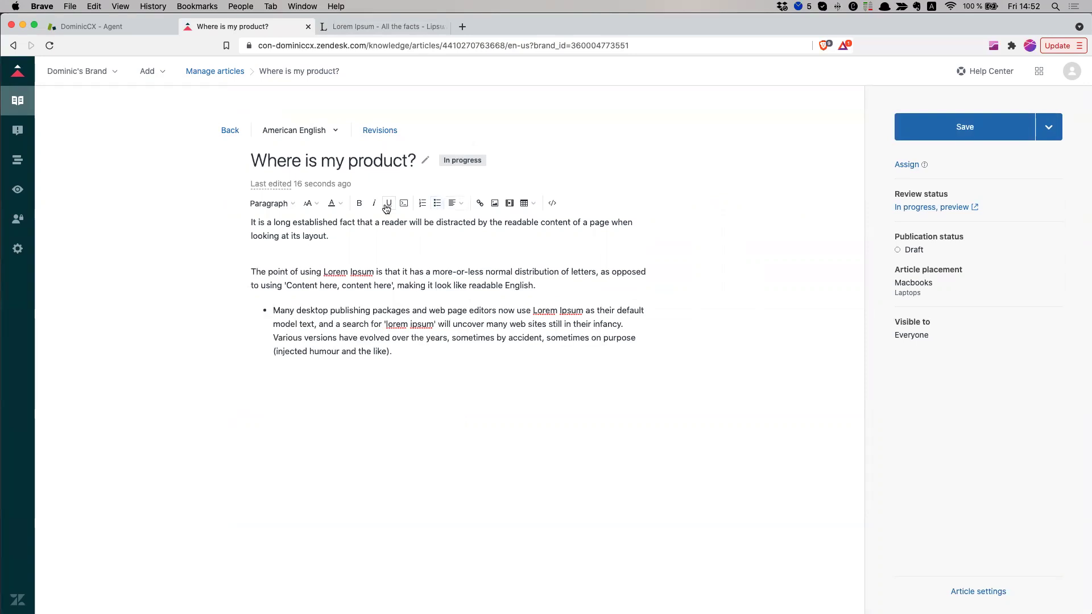
click(437, 203)
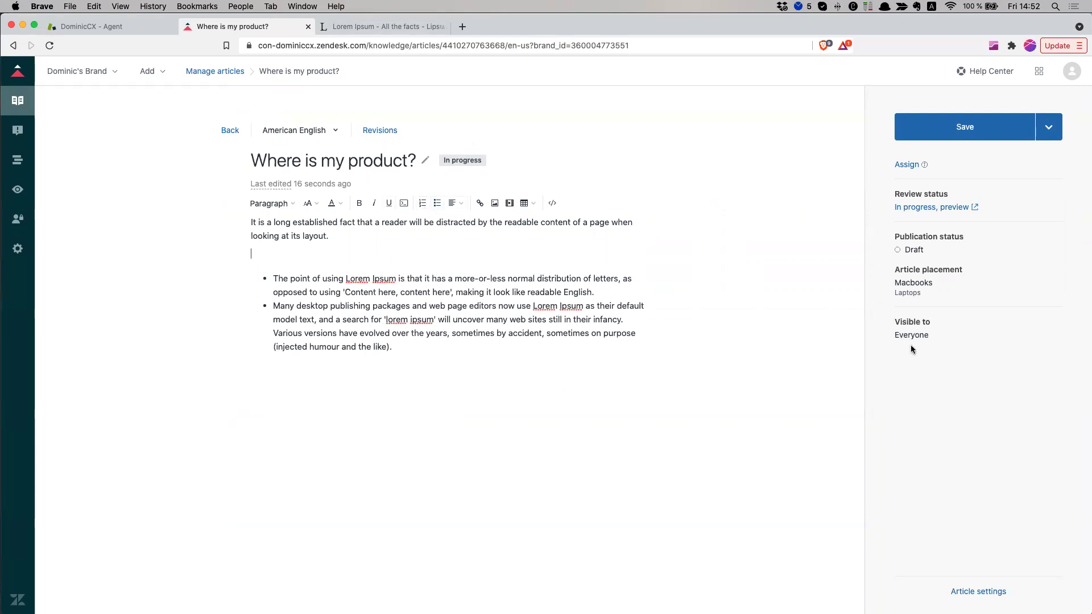
Step: Submit the edited article for review and show the Awaiting review list
click(1048, 129)
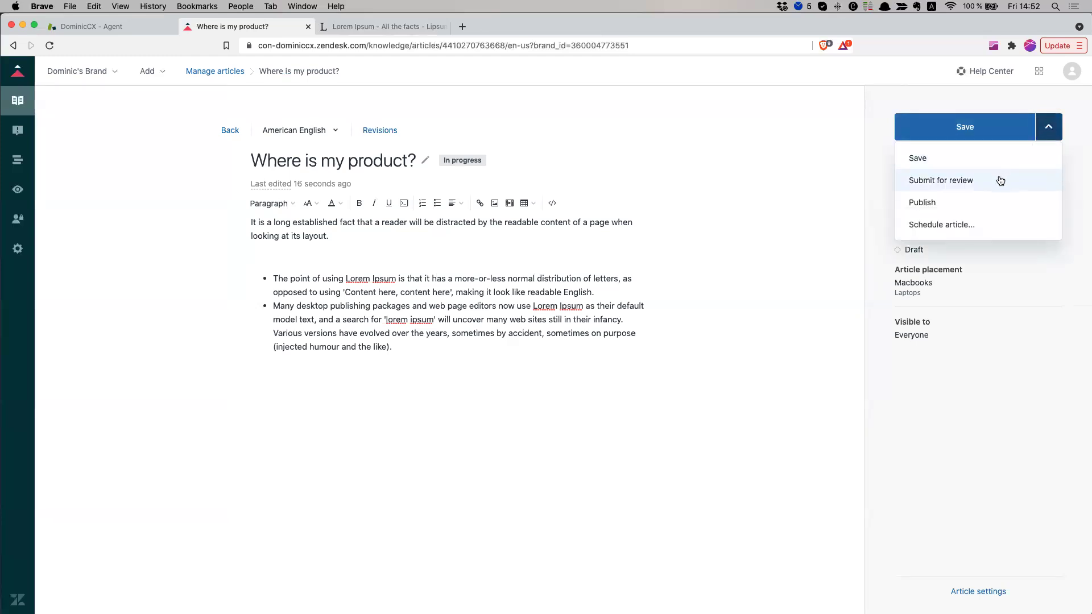
click(1000, 180)
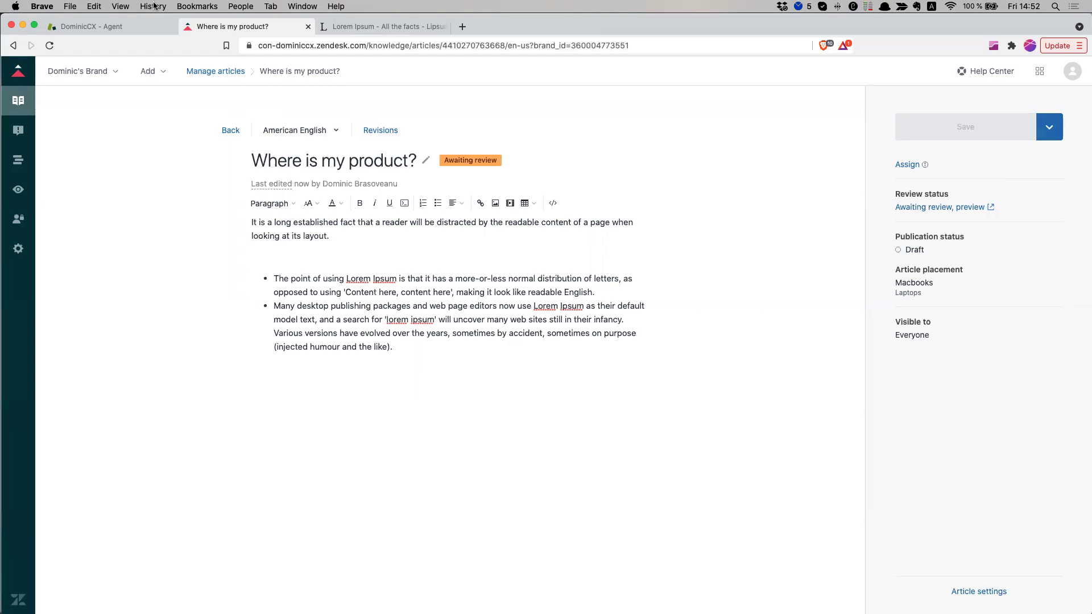
click(22, 103)
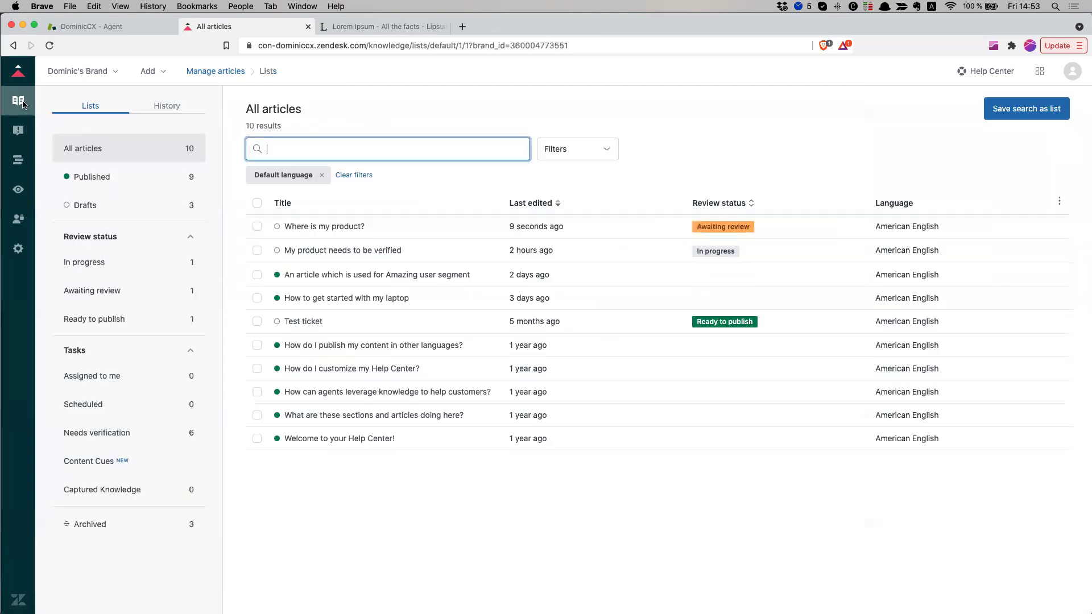
click(127, 290)
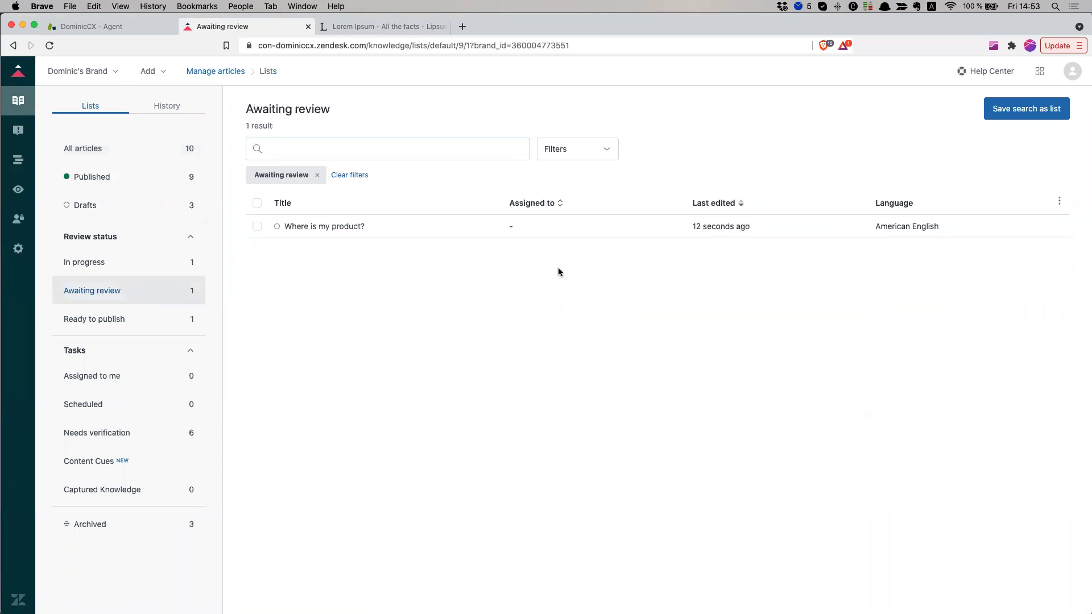
Step: Open "Where is my product?" from the articles awaiting review and mark it as ready to publish
click(348, 225)
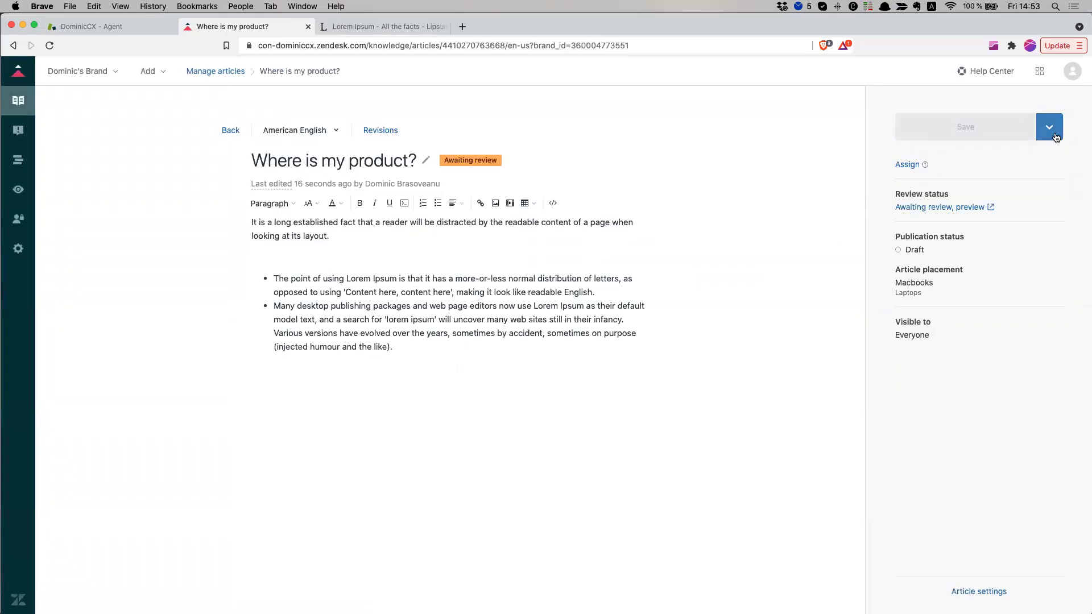
click(1050, 128)
click(925, 180)
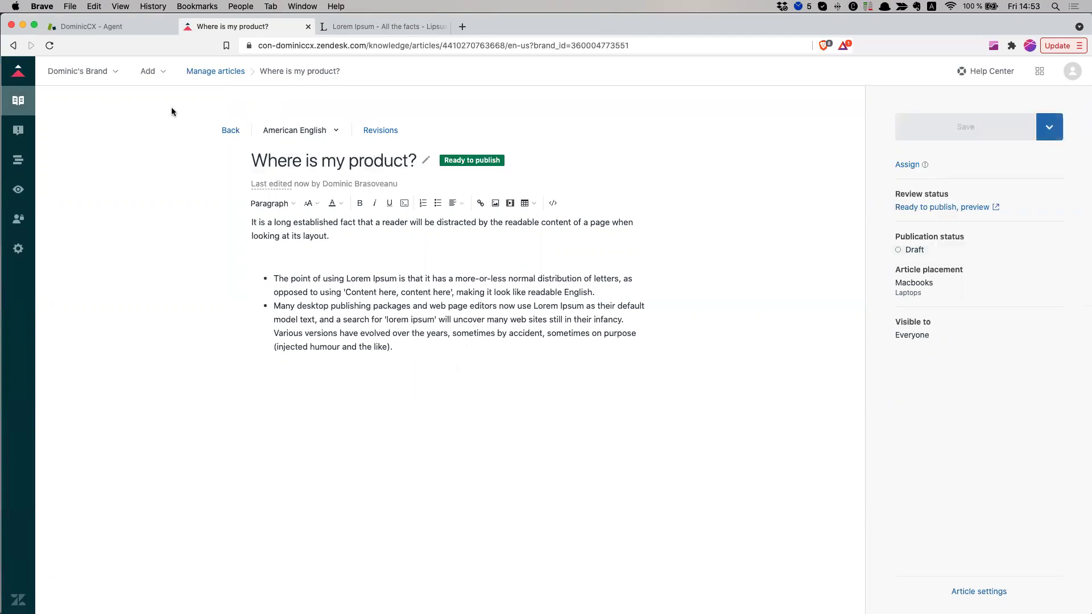
Step: Check the Awaiting review and Drafts lists, and inspect the save and publish options of "Where is my product?"
click(21, 101)
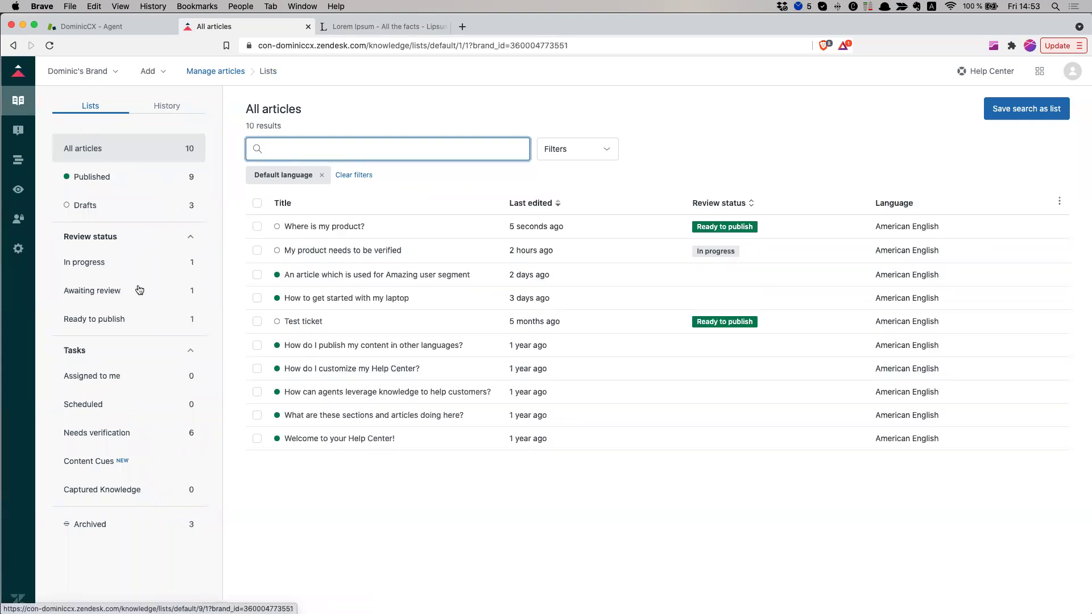
click(139, 290)
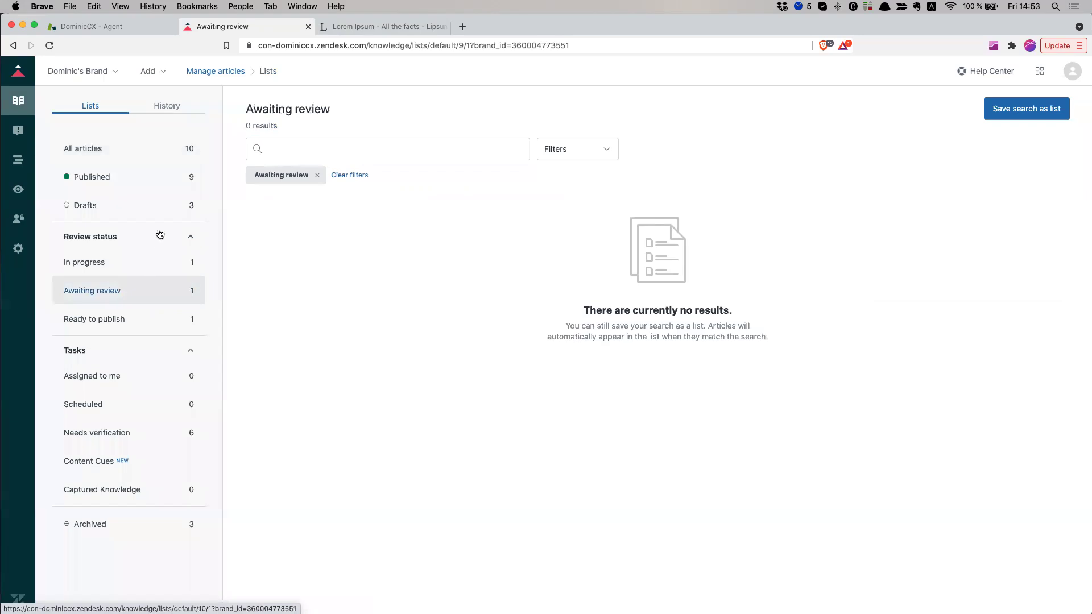
click(146, 169)
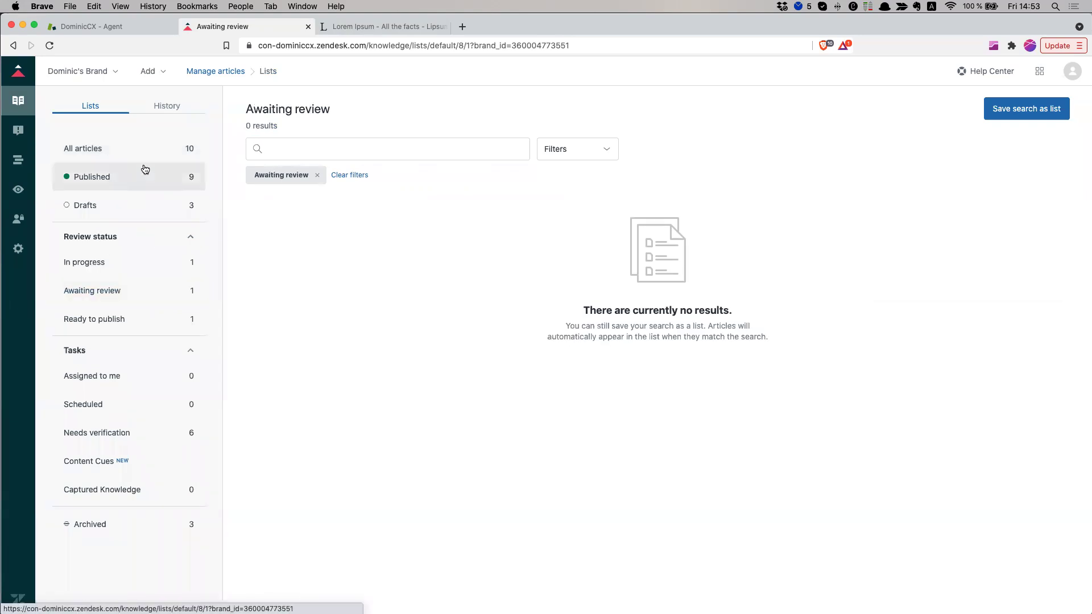
click(148, 200)
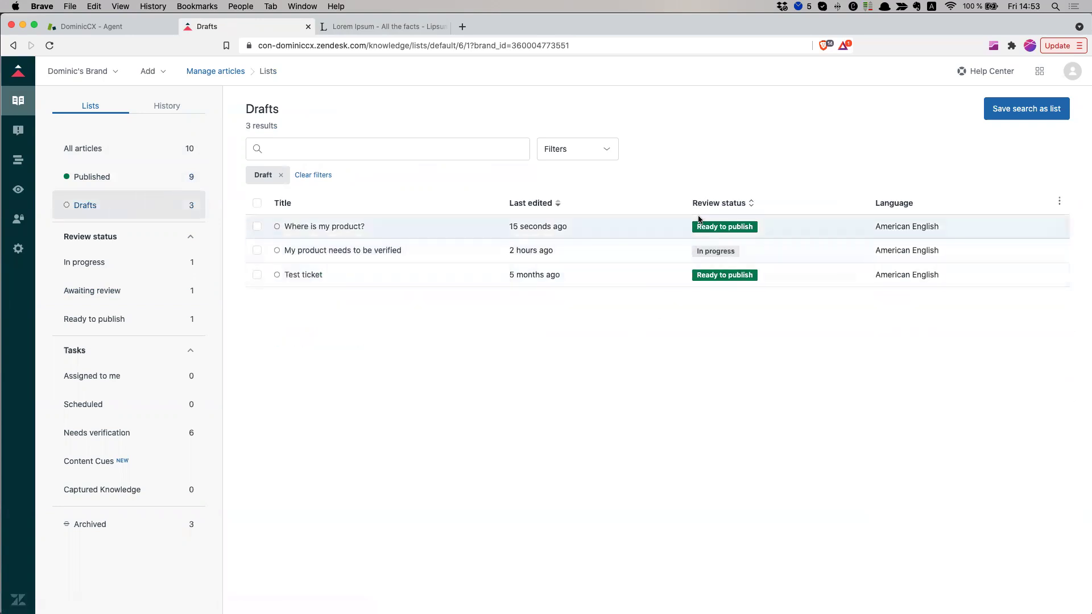
click(341, 226)
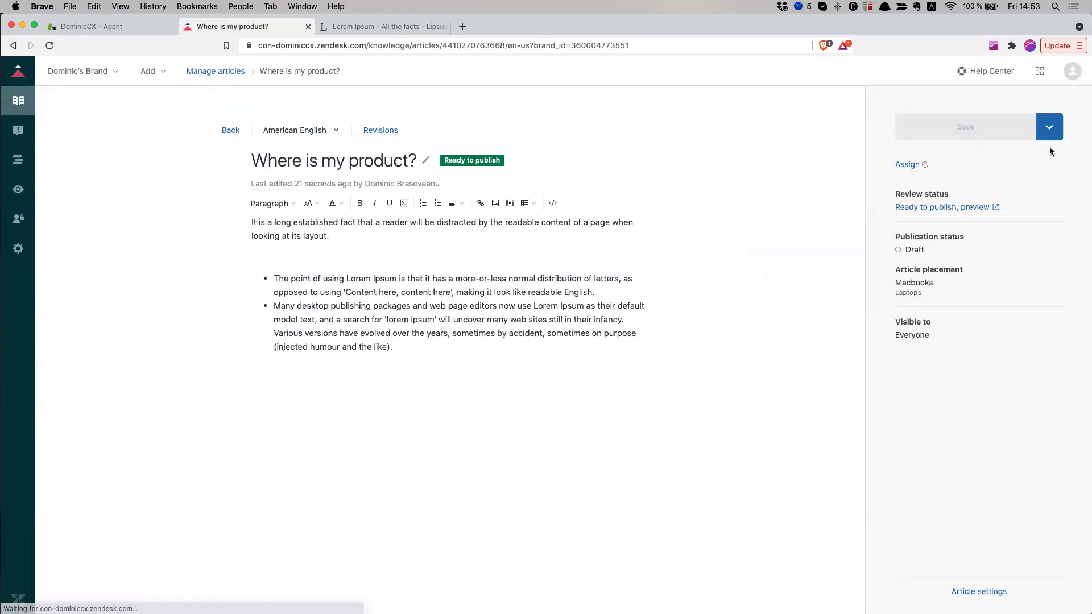
click(1052, 135)
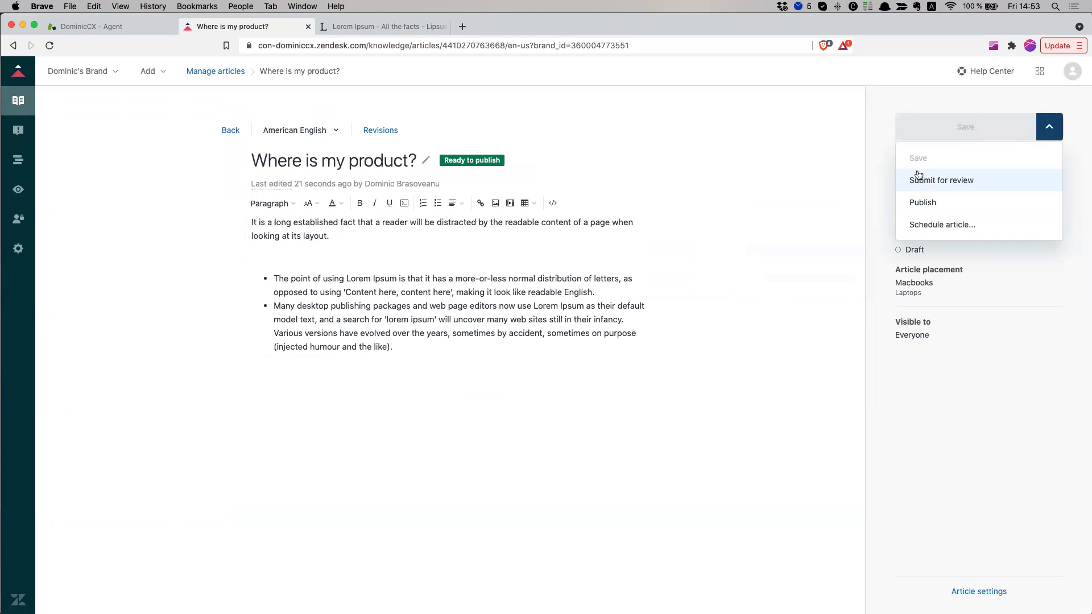
click(989, 341)
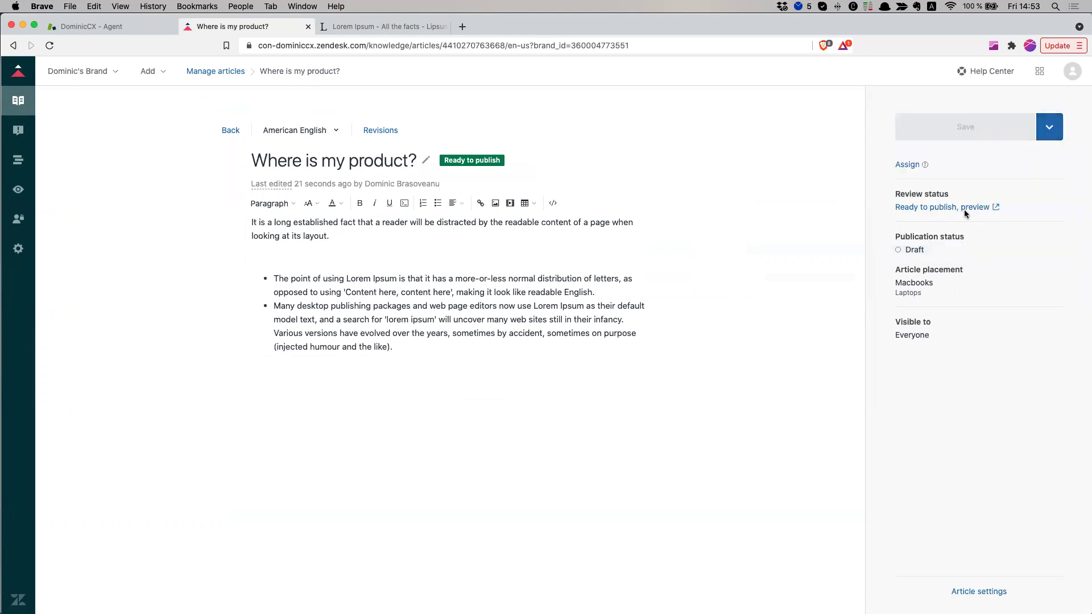
Step: Assign the article to the admin colleague with a note asking them by name to "please look into this"
click(907, 164)
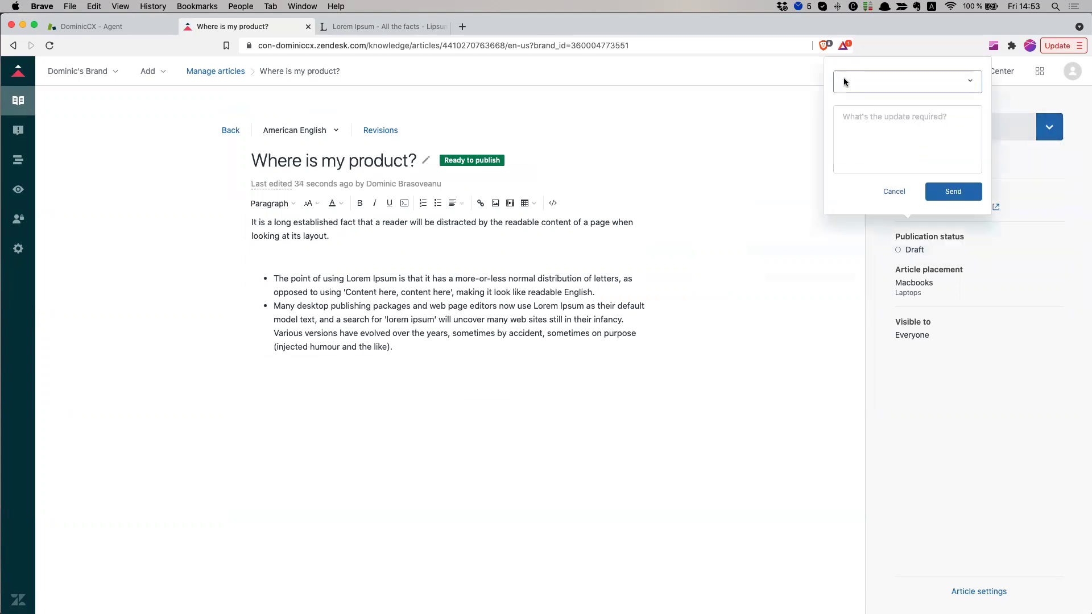
click(844, 81)
click(927, 185)
click(905, 146)
text(hey )
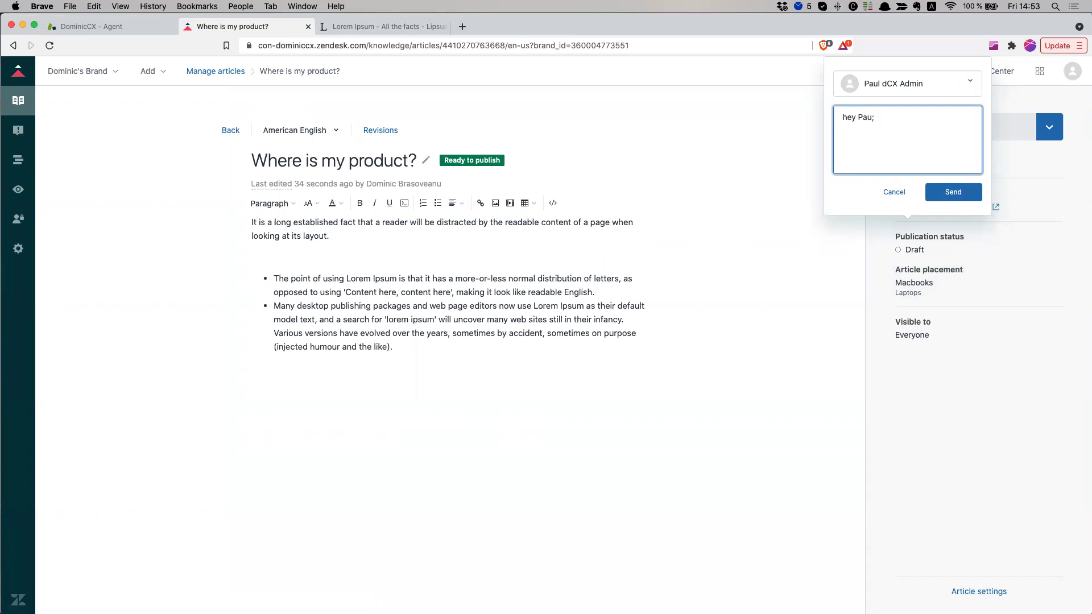
text(Paul, please look into this)
click(969, 192)
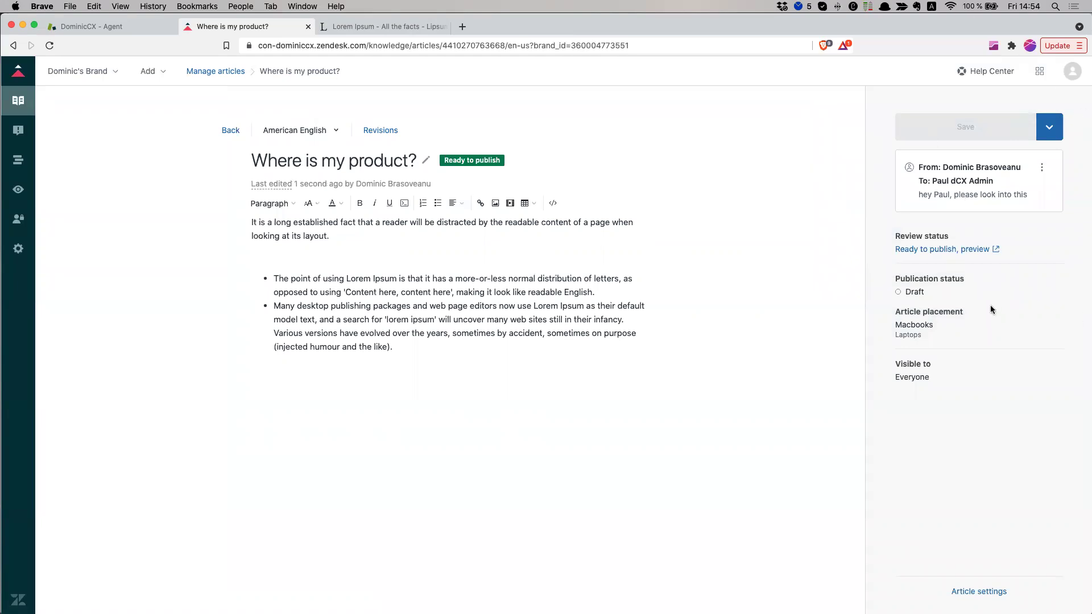
Step: Publish the article, dismissing the blank assignment form, and show the Published articles list
click(1048, 130)
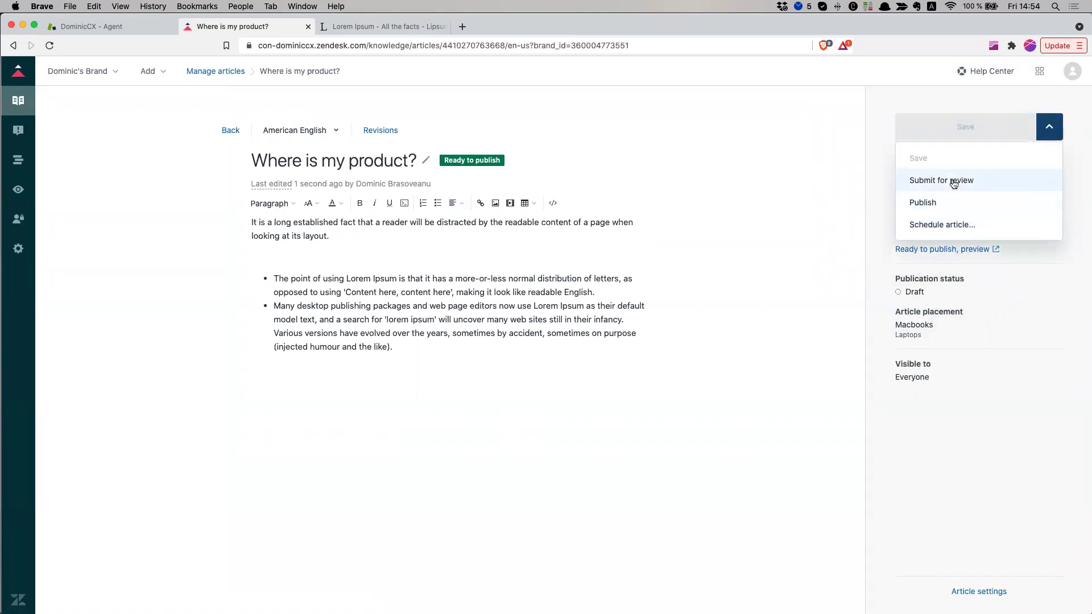
click(926, 204)
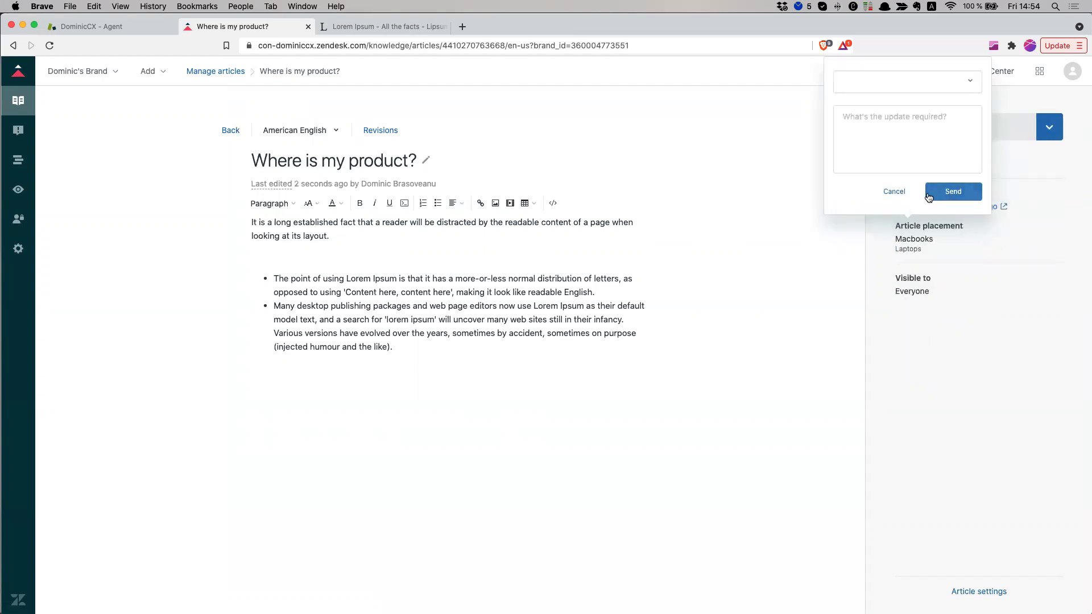
click(955, 193)
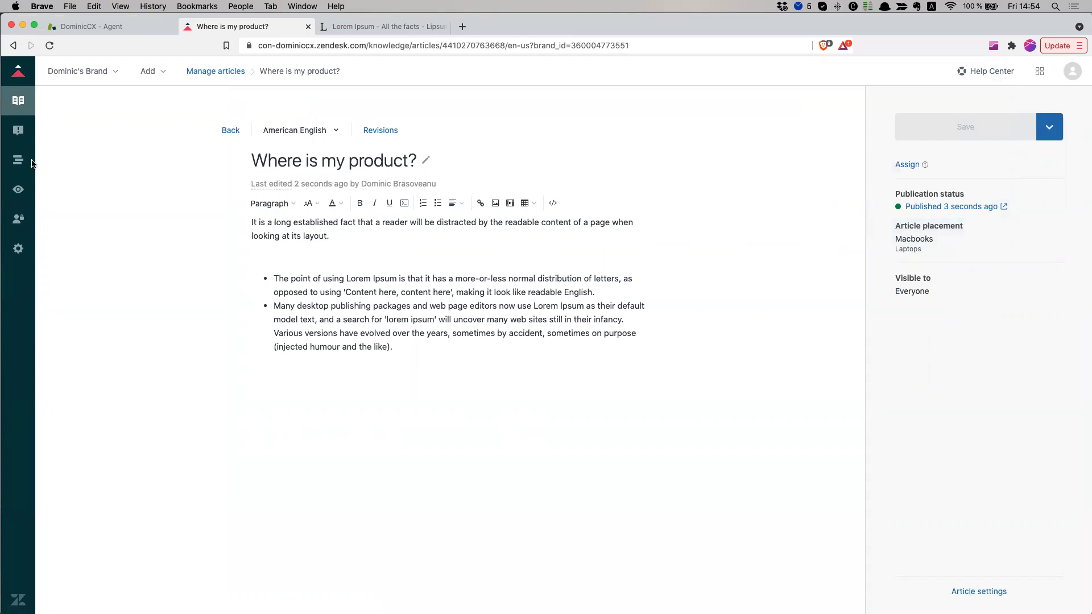
click(18, 109)
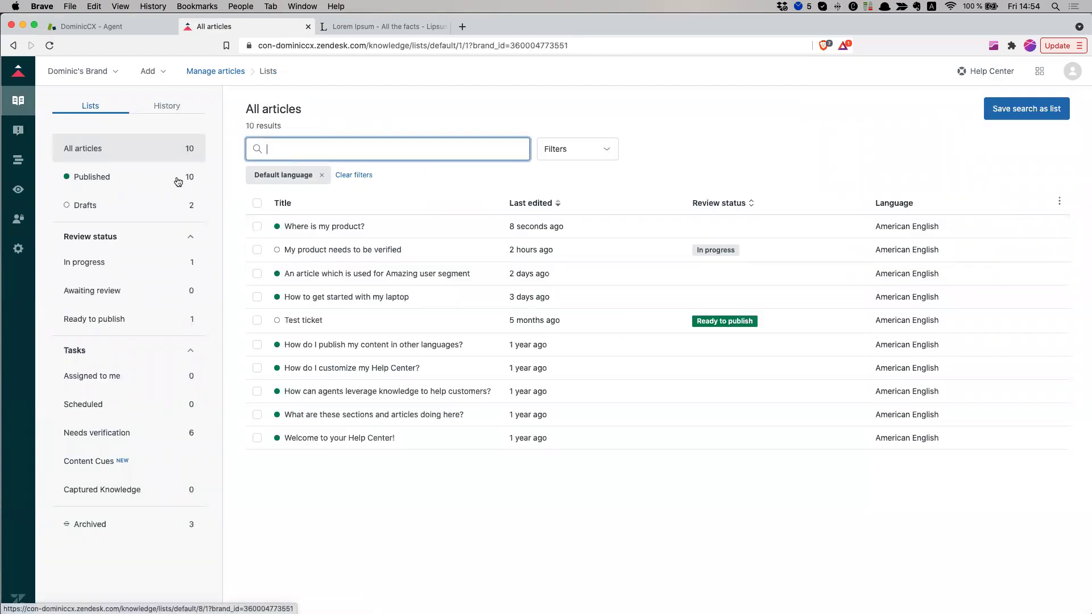
click(202, 188)
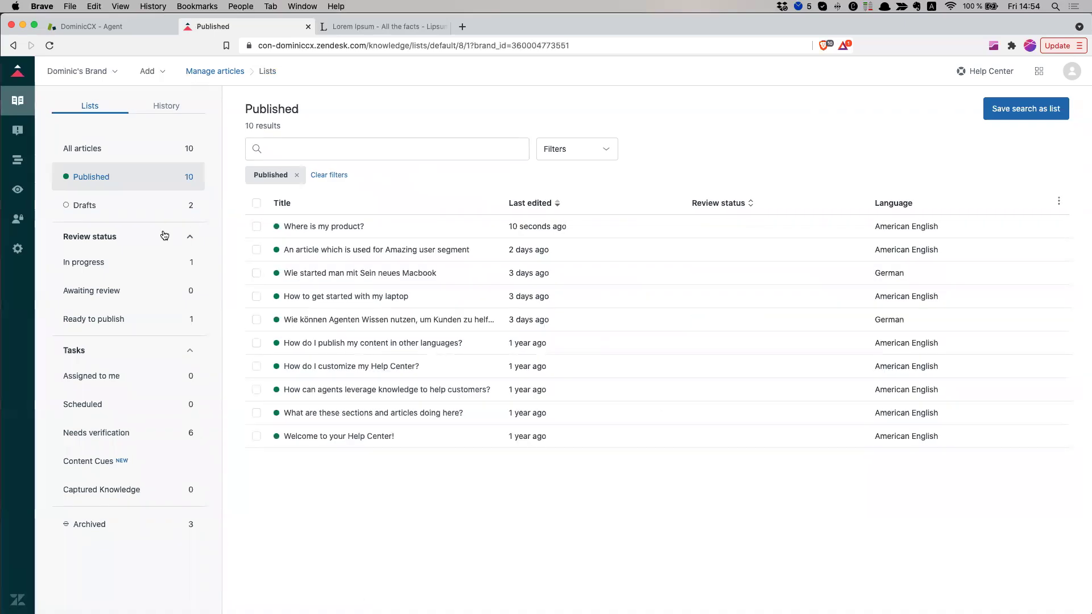
Step: Examine the content moderation area, reading the User content description and viewing the Spam queue
click(19, 132)
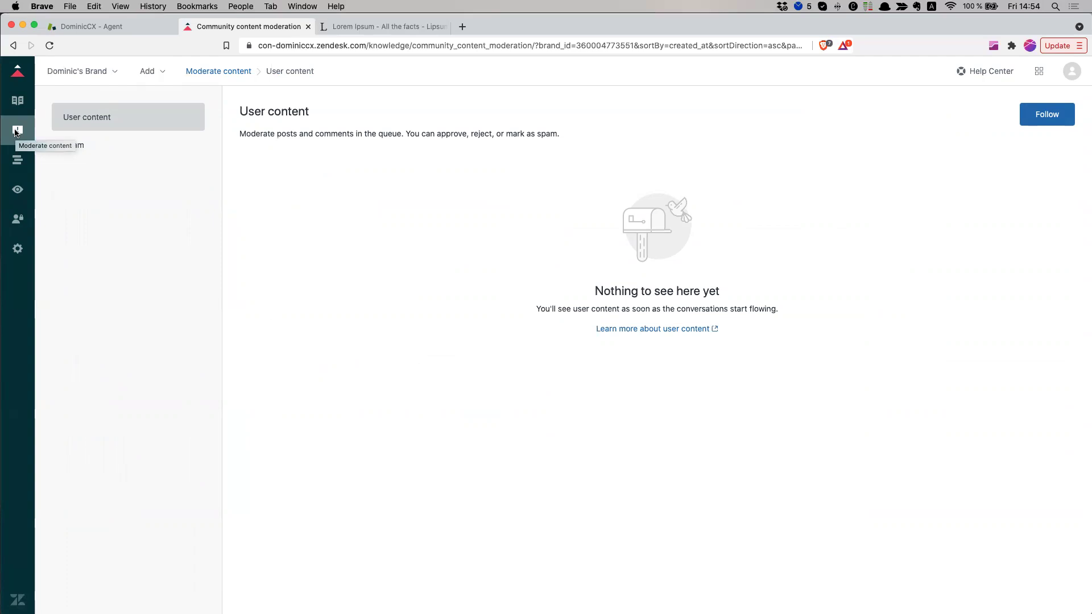
drag(260, 133, 233, 126)
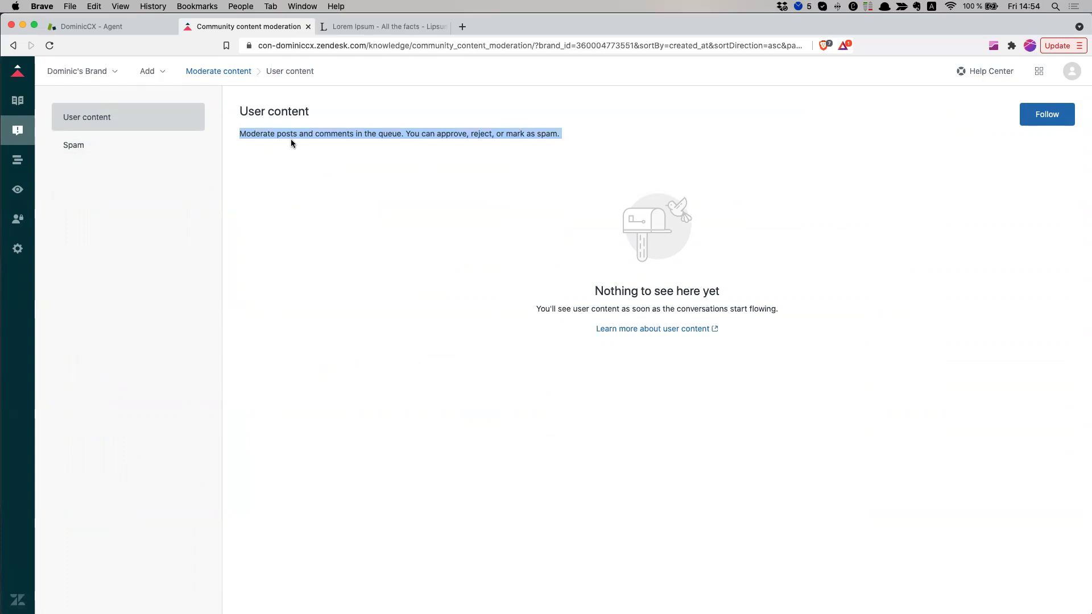
drag(290, 134, 500, 132)
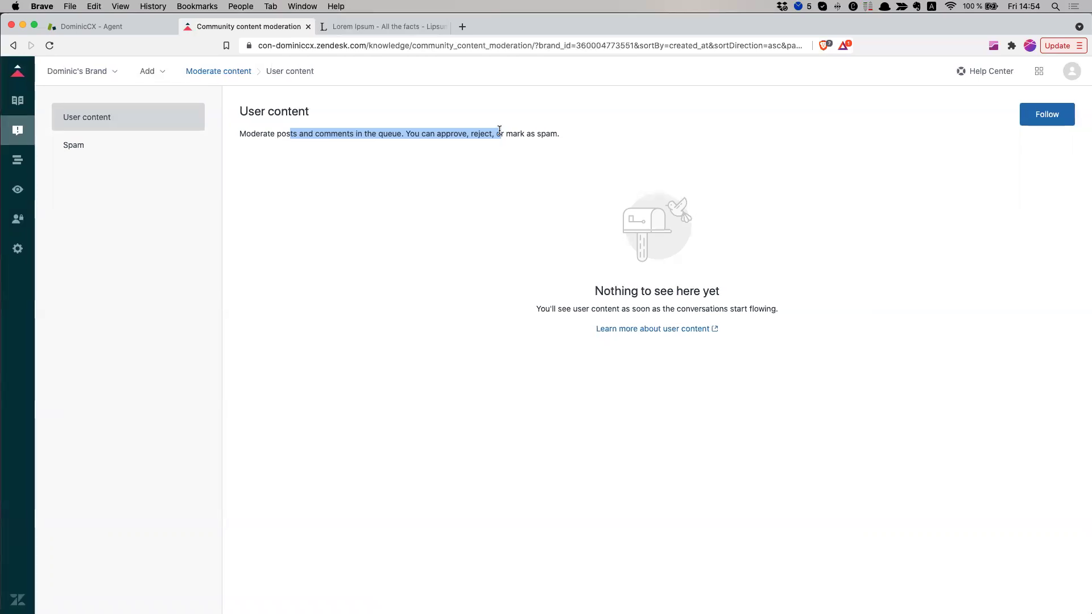
click(502, 135)
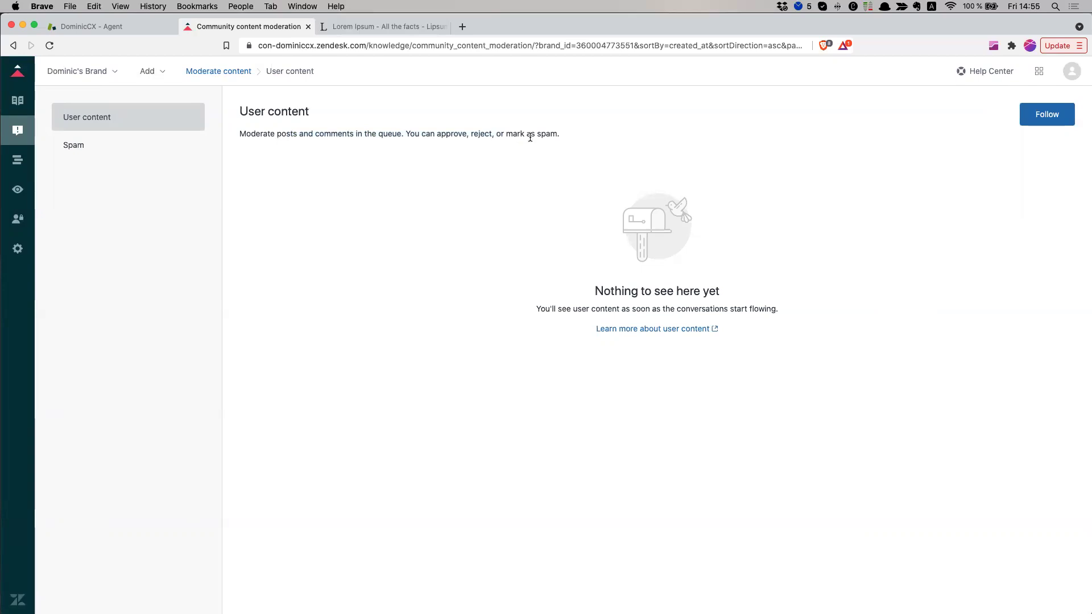
drag(424, 135, 568, 136)
click(558, 135)
click(120, 151)
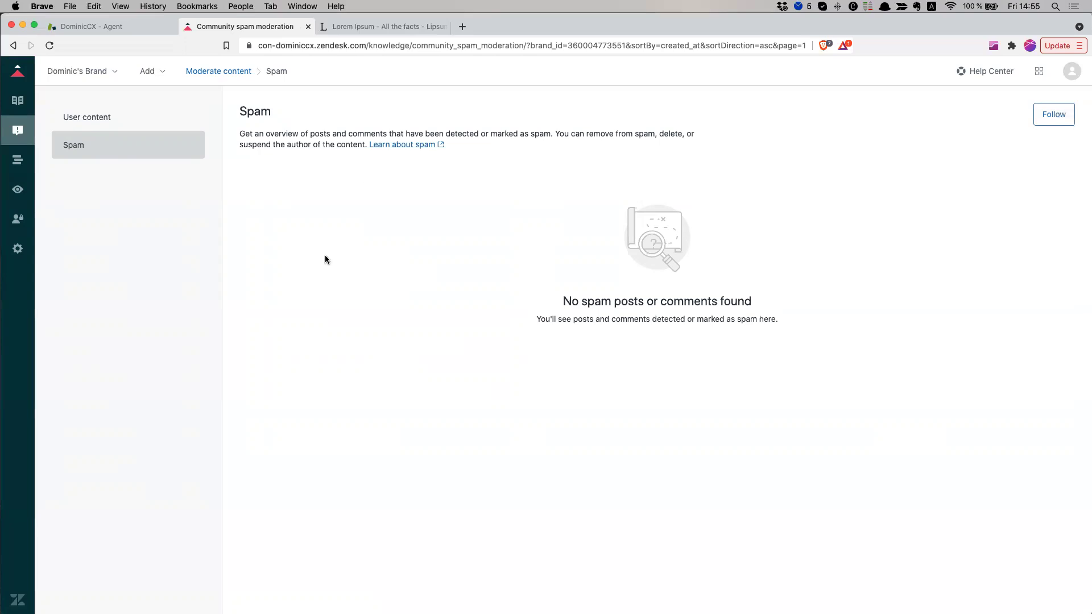
Step: Explore how articles are arranged, viewing the General category and the articles in its Announcements section
click(17, 162)
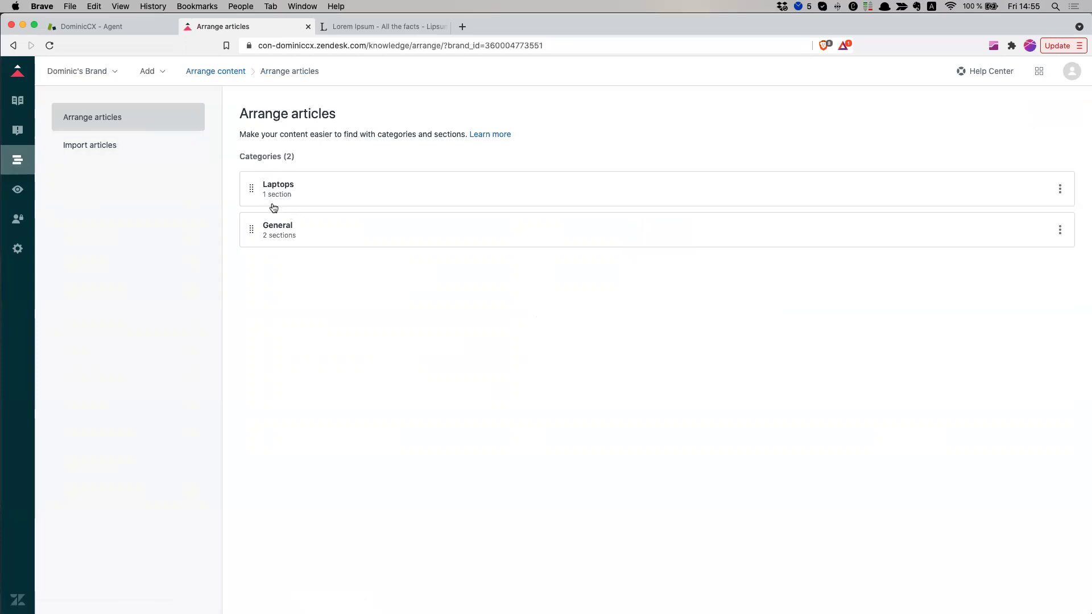
mouse_move(252, 185)
mouse_down()
mouse_move(261, 246)
mouse_move(255, 199)
mouse_move(249, 227)
mouse_move(253, 180)
mouse_move(244, 283)
mouse_move(255, 192)
mouse_move(251, 210)
mouse_up()
click(339, 234)
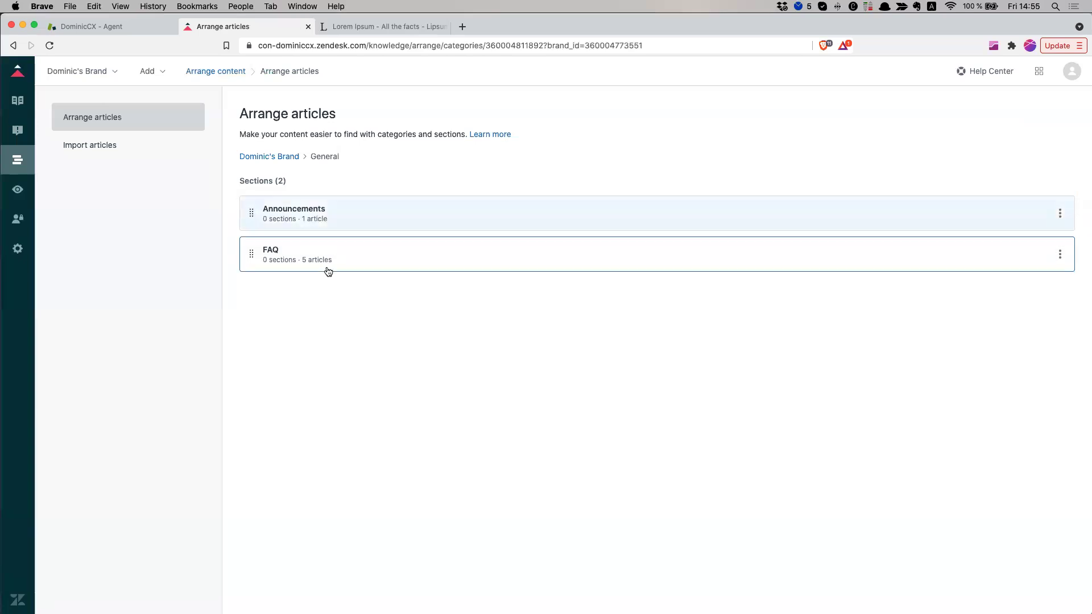
click(349, 218)
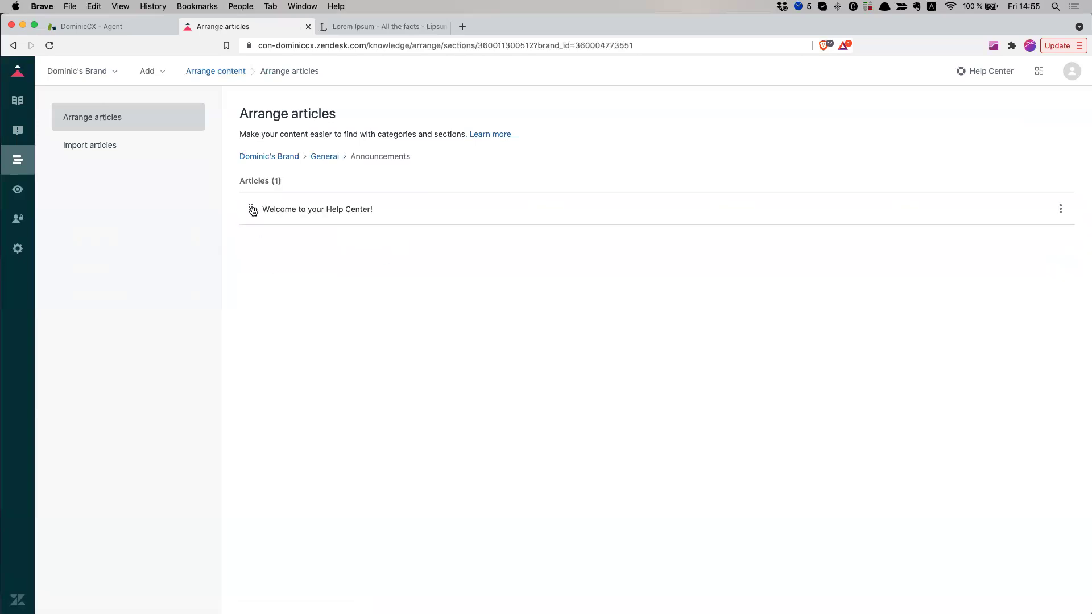
click(323, 156)
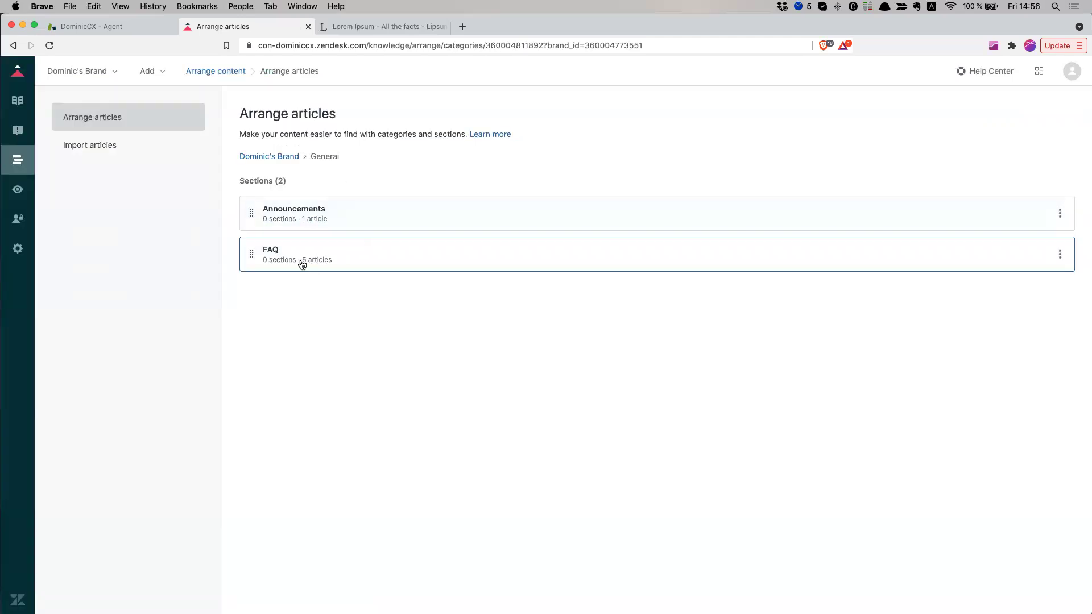
Step: Examine the article import page with its Google Drive connection and remaining import stages
click(108, 152)
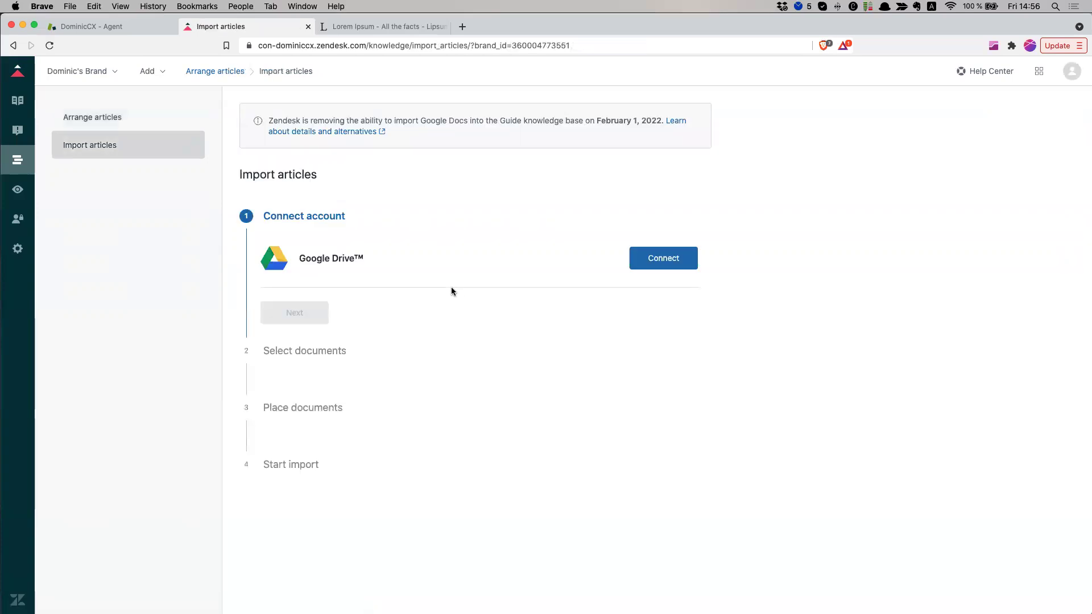
scroll(445, 288, down, 1)
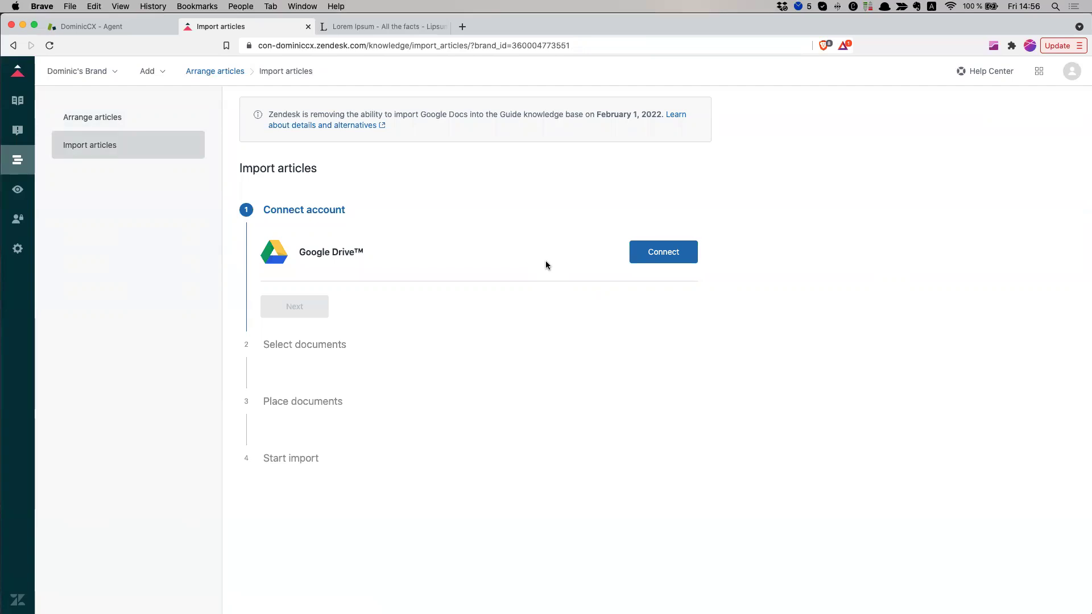
scroll(542, 284, up, 1)
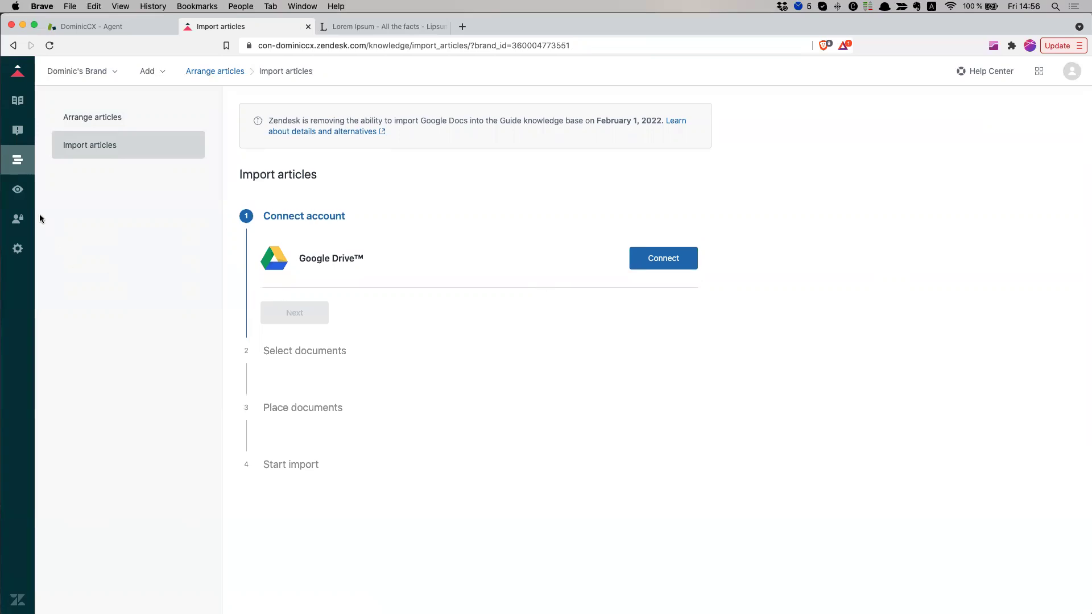
Step: Review the help center Themes page and the available options for adding a theme, without choosing one
click(15, 191)
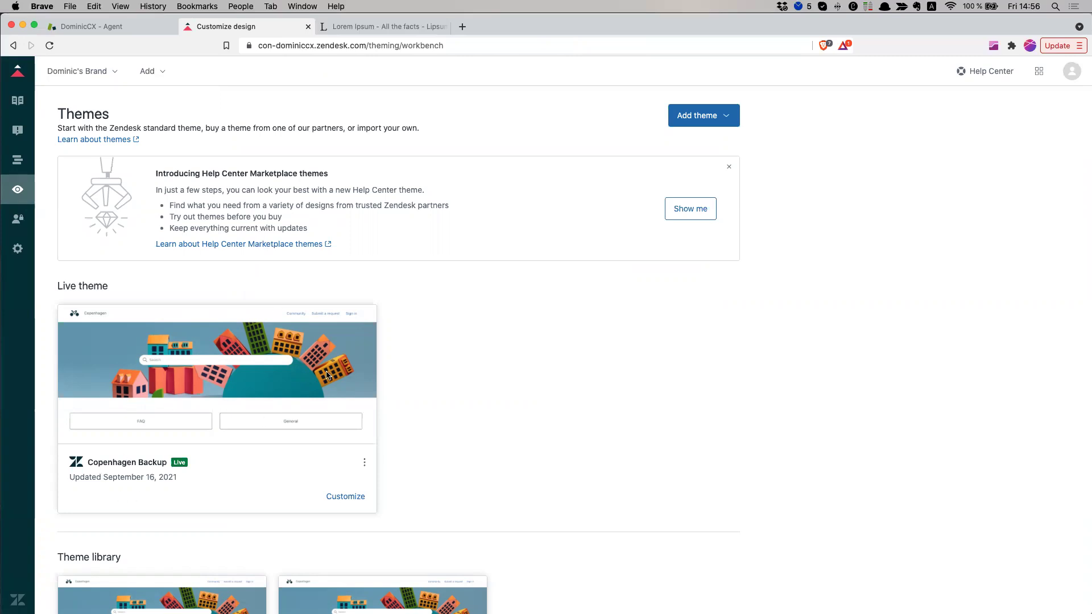
scroll(301, 379, down, 3)
scroll(300, 379, up, 3)
click(715, 120)
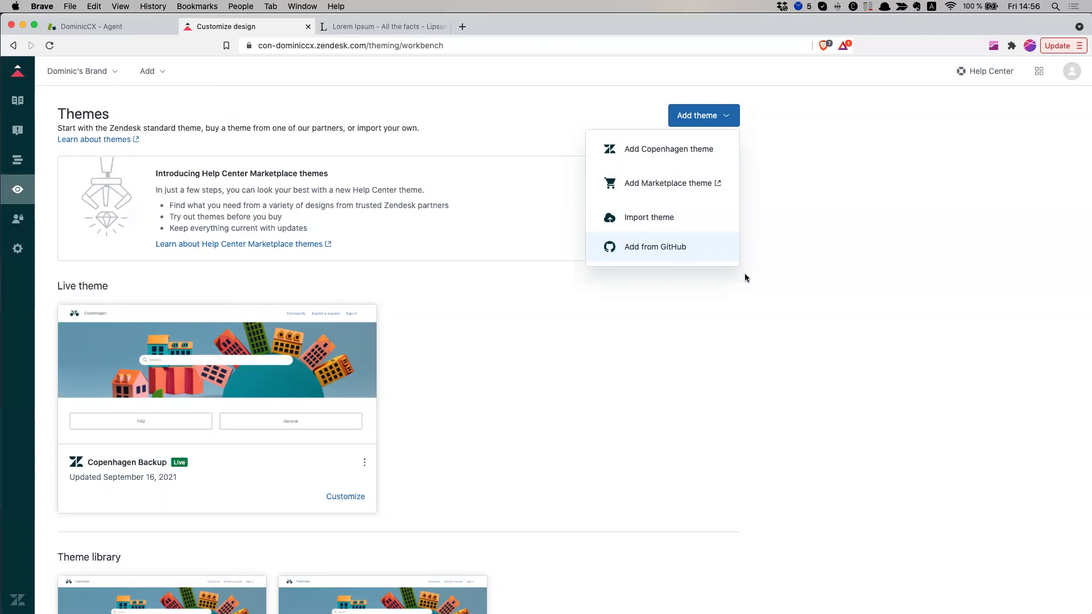
click(842, 265)
scroll(568, 342, down, 3)
scroll(483, 351, up, 2)
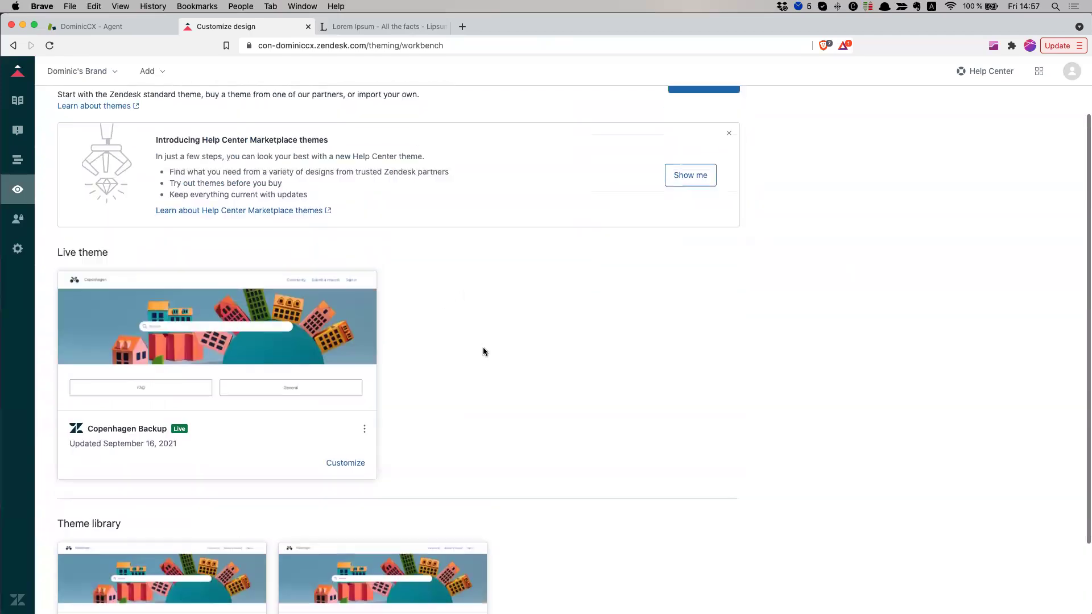
scroll(484, 351, up, 1)
click(721, 120)
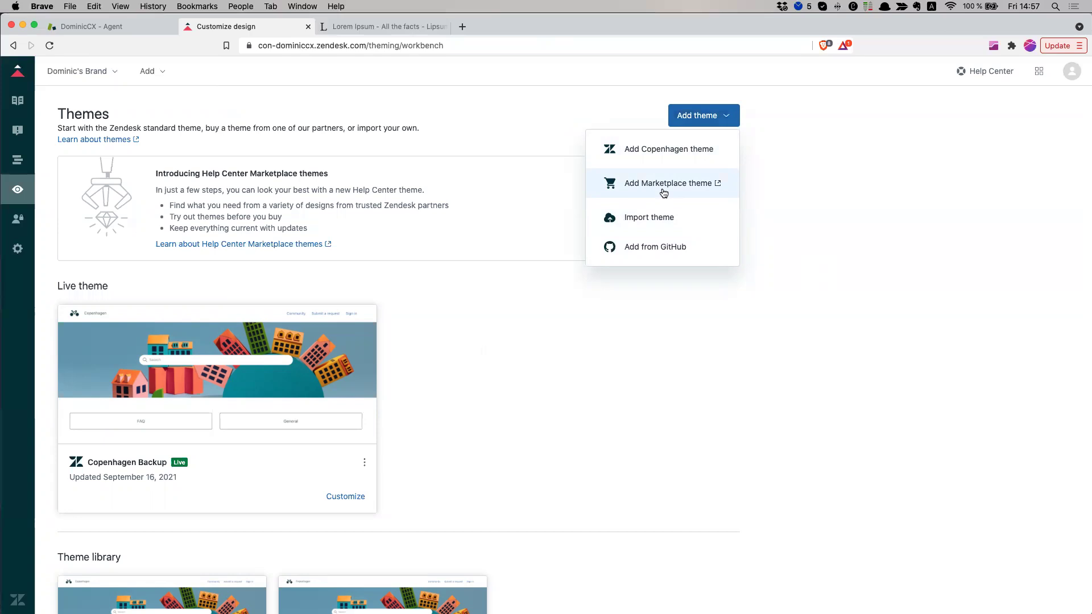
click(902, 250)
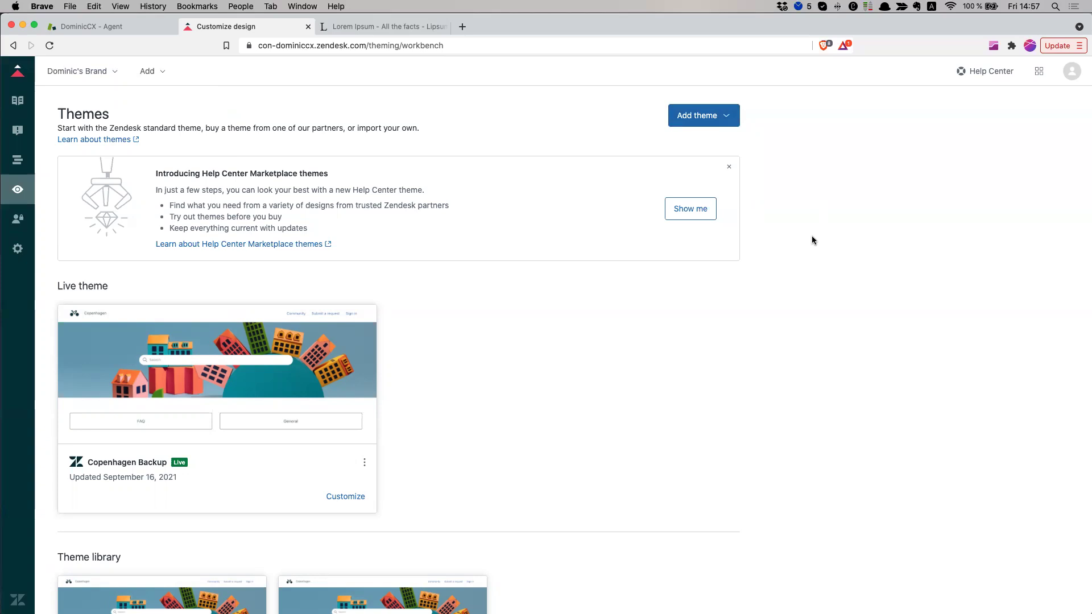
Step: Open the live Copenhagen Backup theme for customization and look through its Images options
scroll(794, 301, down, 4)
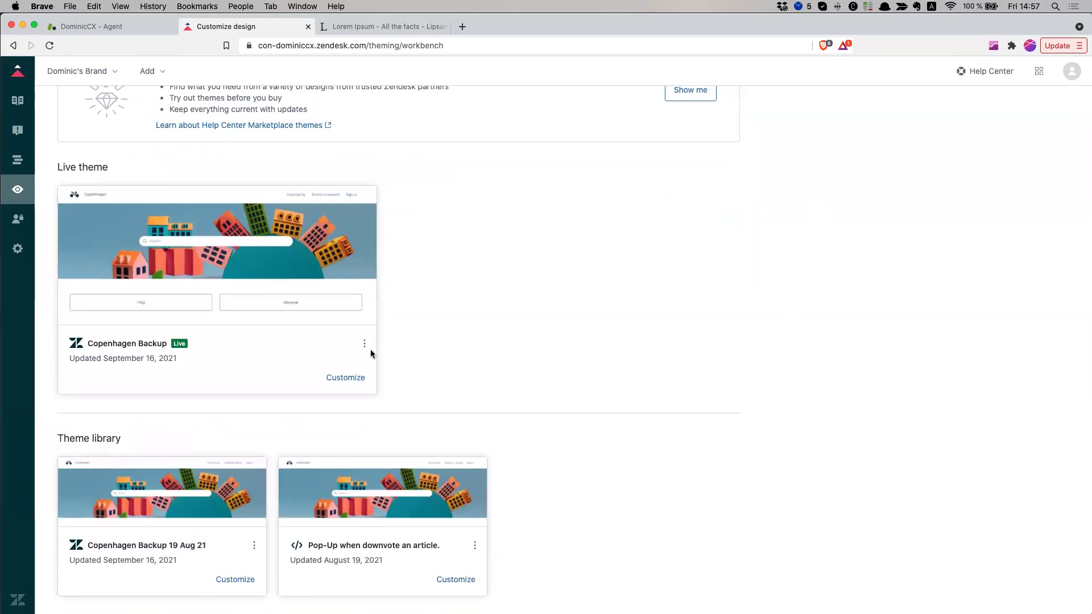
scroll(330, 313, up, 2)
scroll(317, 300, up, 1)
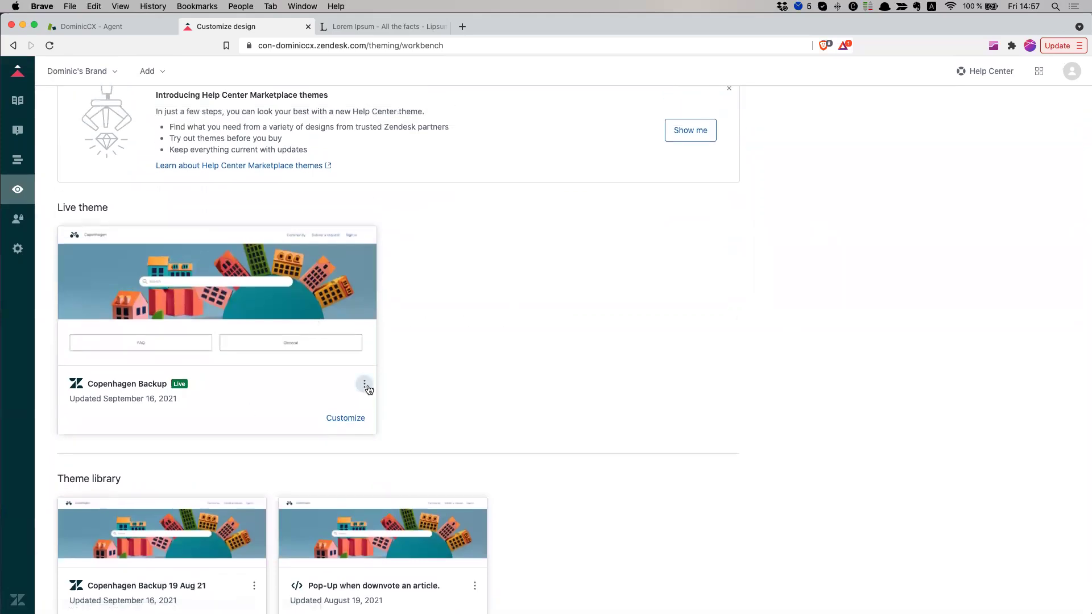
click(364, 384)
click(343, 418)
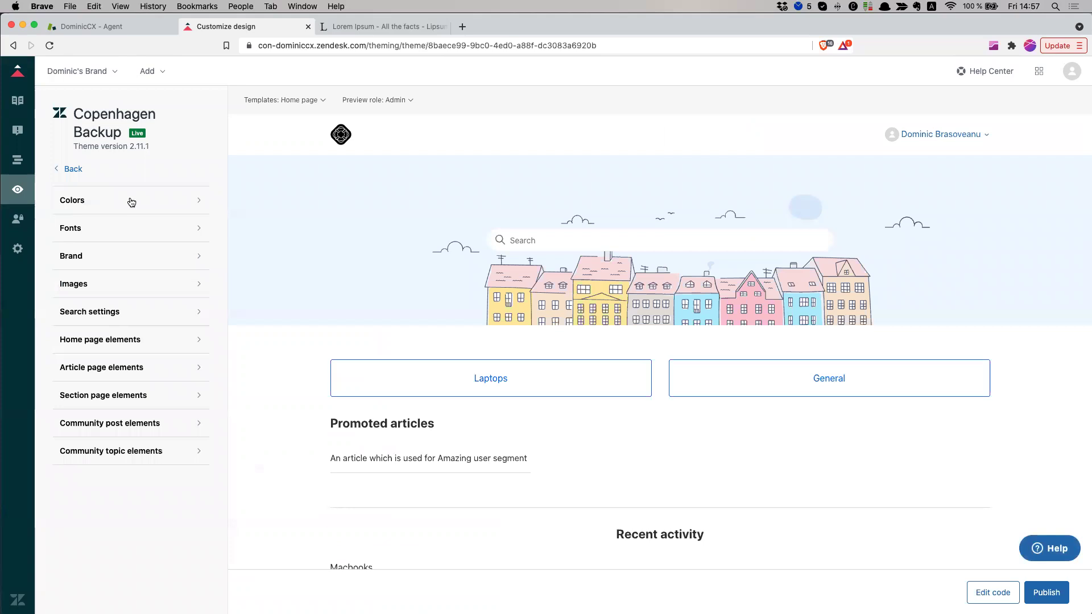
click(80, 285)
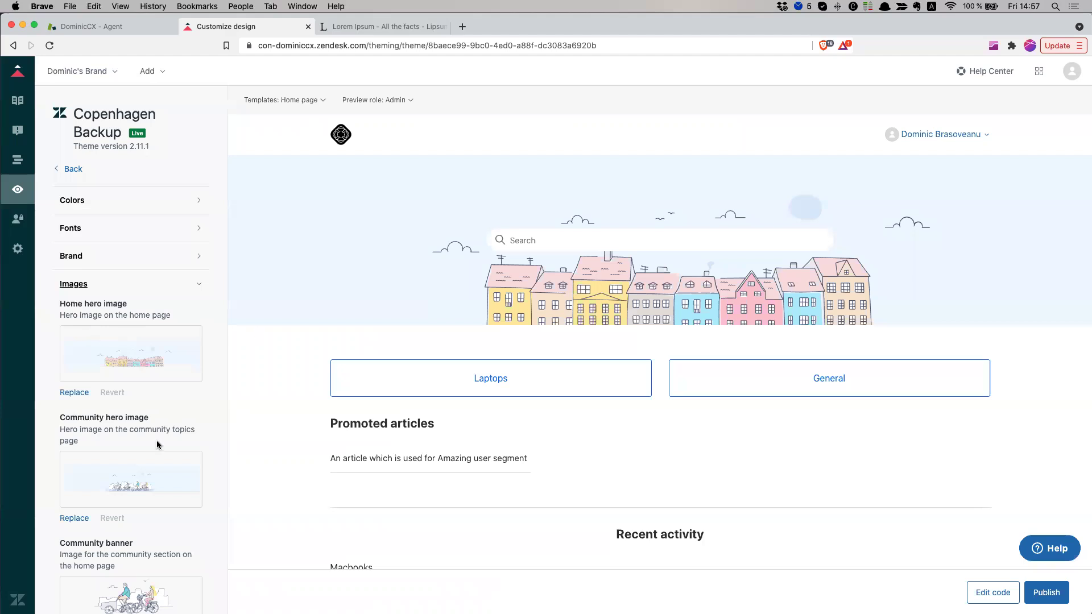
scroll(153, 444, down, 5)
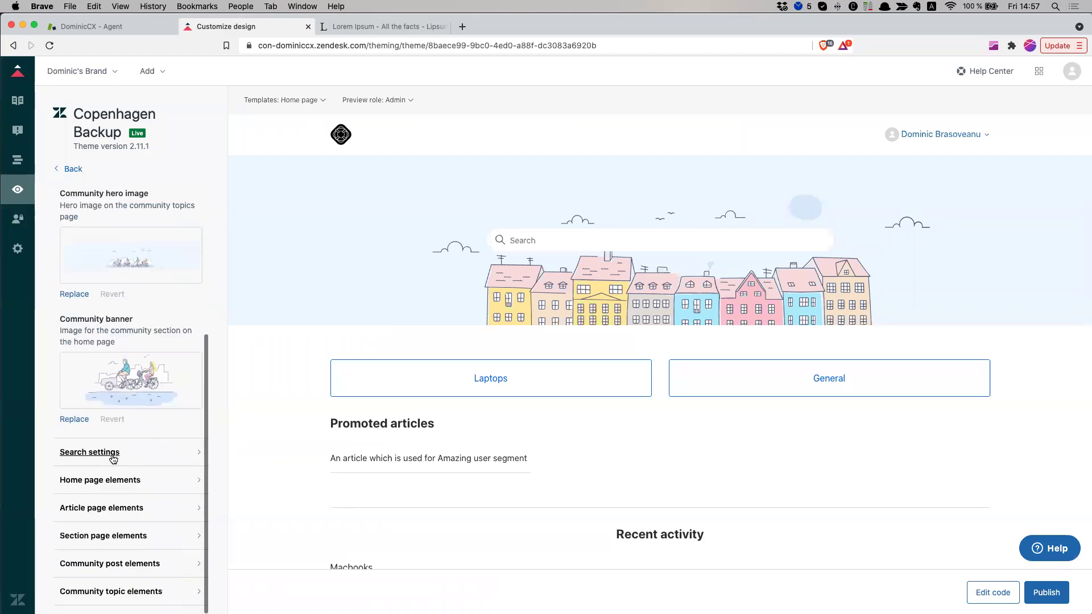
Step: Read the theme's Search settings, including the scoped search descriptions for Knowledge Base and Community
click(119, 455)
scroll(137, 475, down, 3)
scroll(131, 478, down, 1)
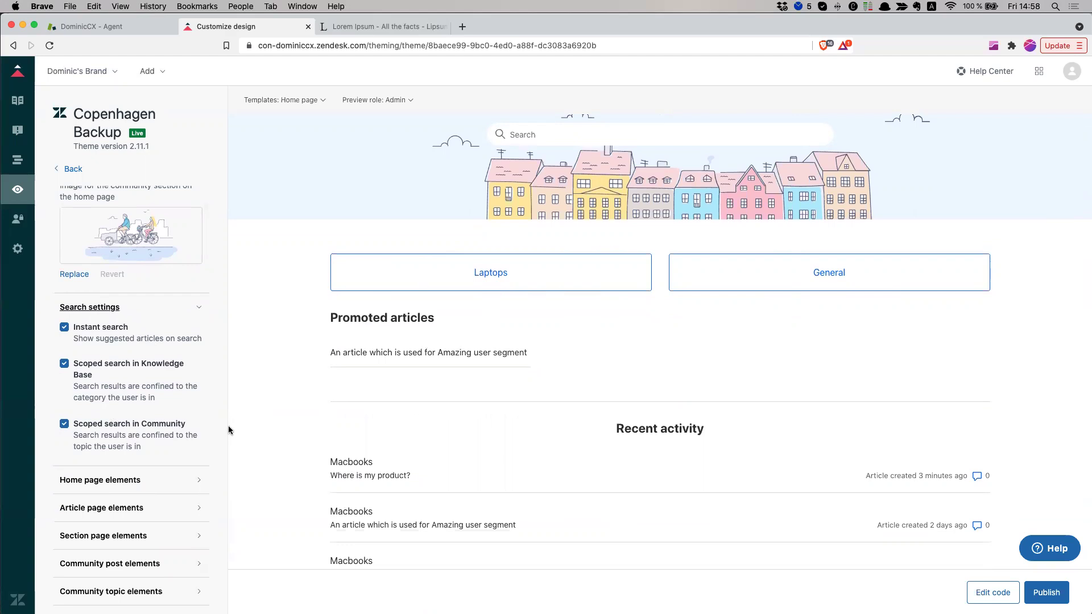
drag(94, 397, 175, 391)
click(121, 396)
drag(87, 435, 182, 435)
click(165, 449)
drag(87, 446, 143, 448)
click(118, 446)
Step: Check the theme's article page and home page elements, and return to the themes overview
click(102, 507)
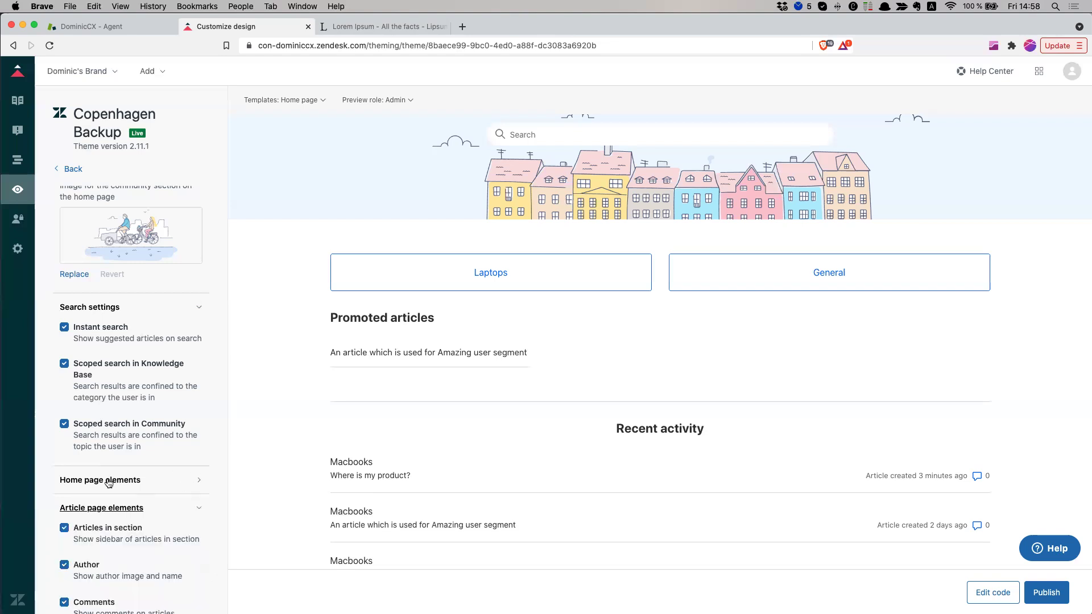
scroll(116, 500, down, 3)
click(108, 401)
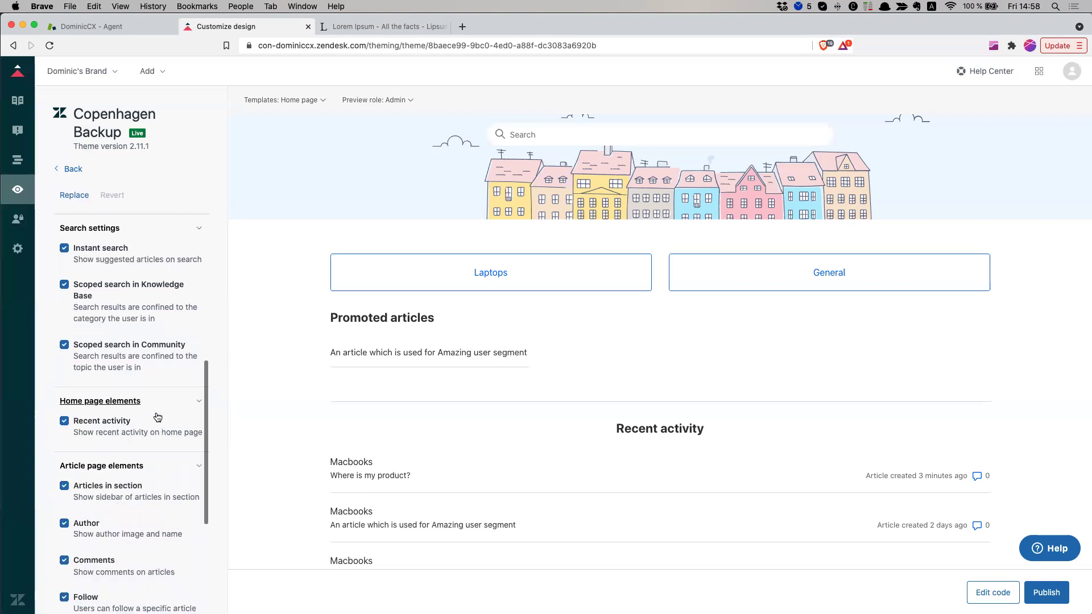
scroll(138, 430, up, 1)
scroll(138, 431, up, 10)
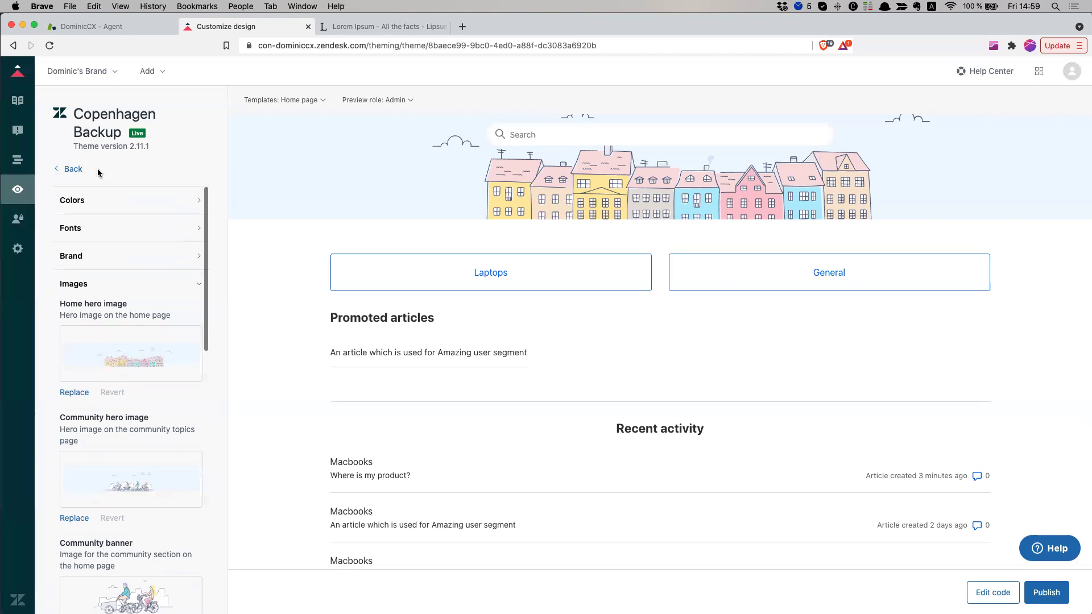
click(70, 169)
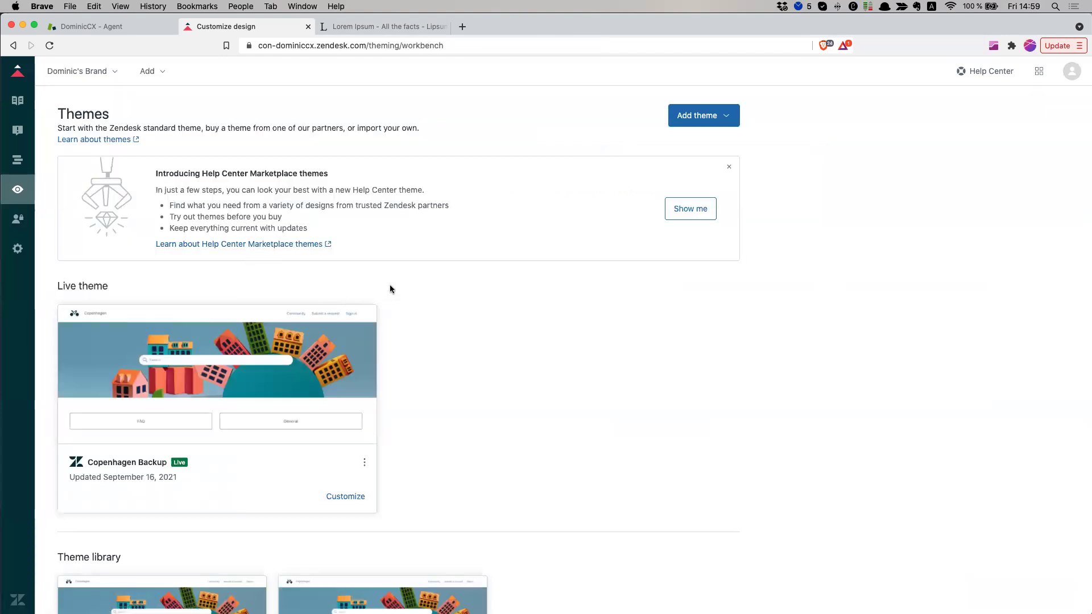
scroll(497, 358, down, 4)
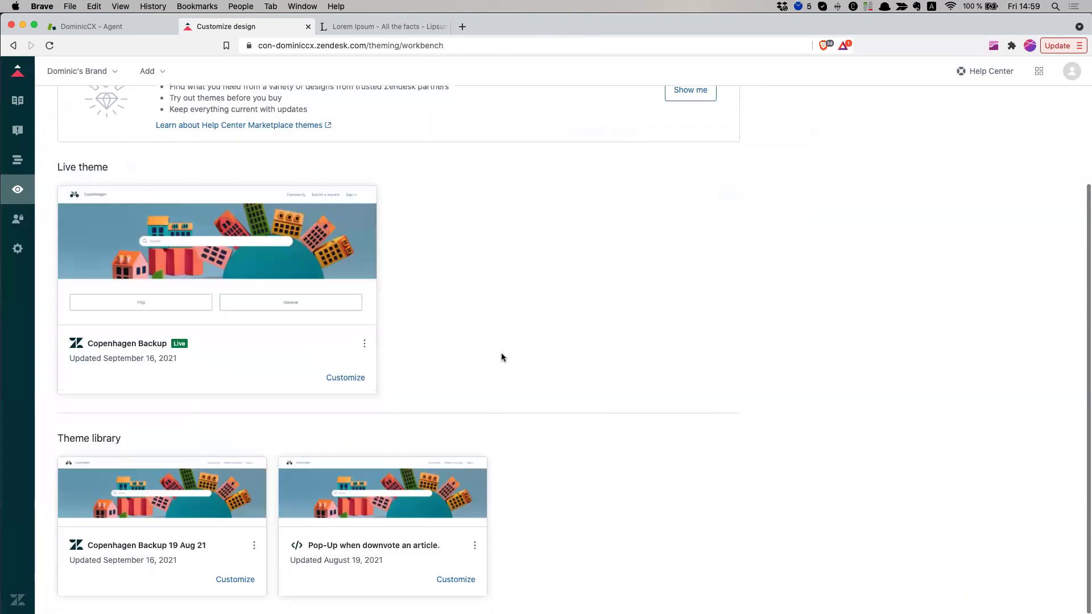
Step: View the existing user segments and the management permissions for editing and publishing articles
click(17, 222)
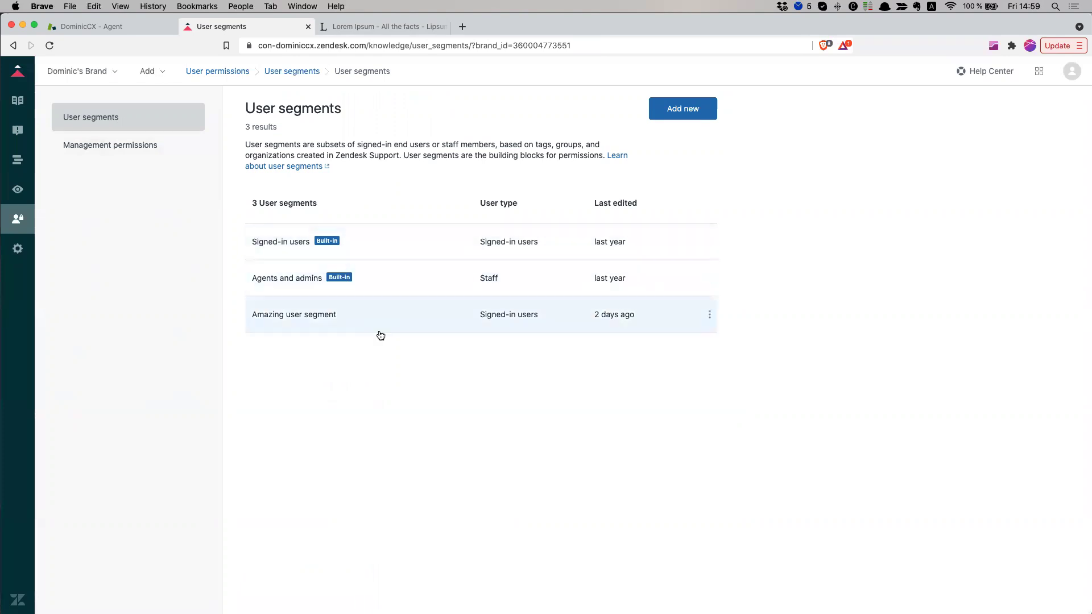
click(143, 149)
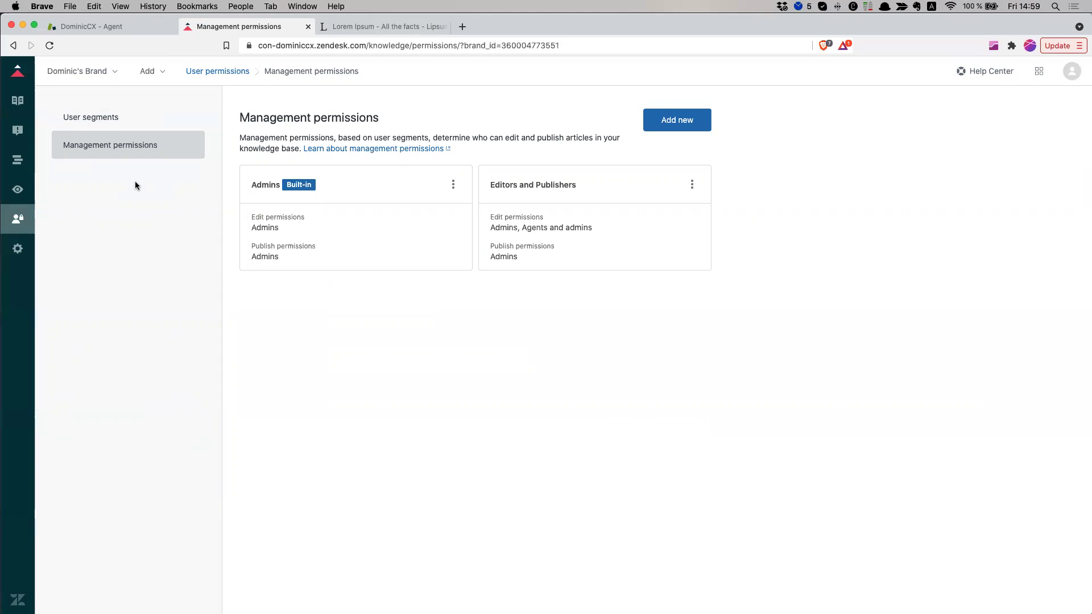
Step: Review the content moderation, user profile and security options in the Guide settings
click(17, 249)
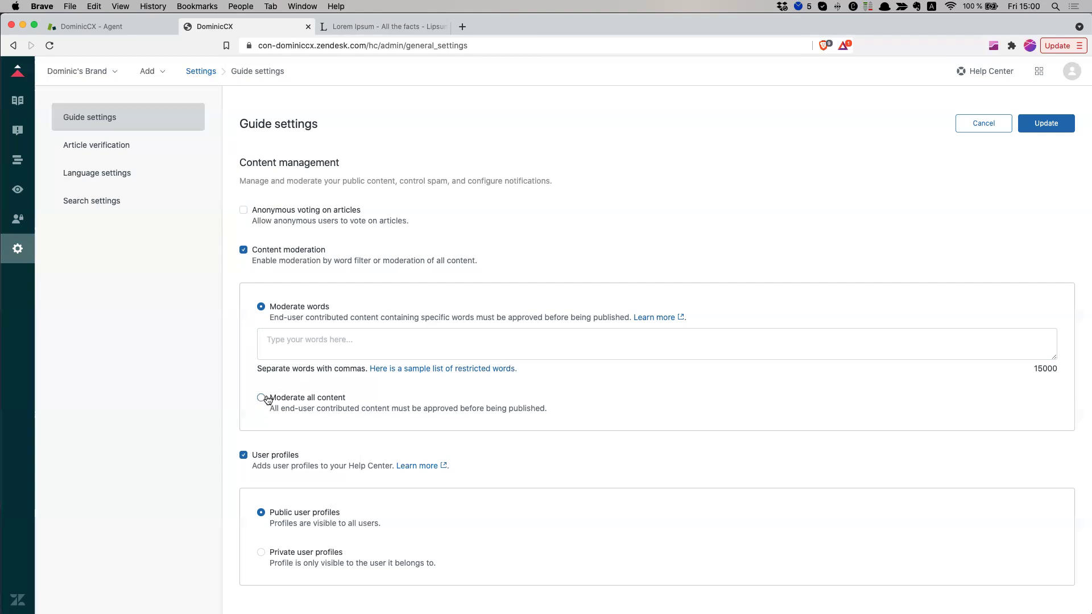
scroll(294, 405, down, 1)
scroll(295, 402, down, 5)
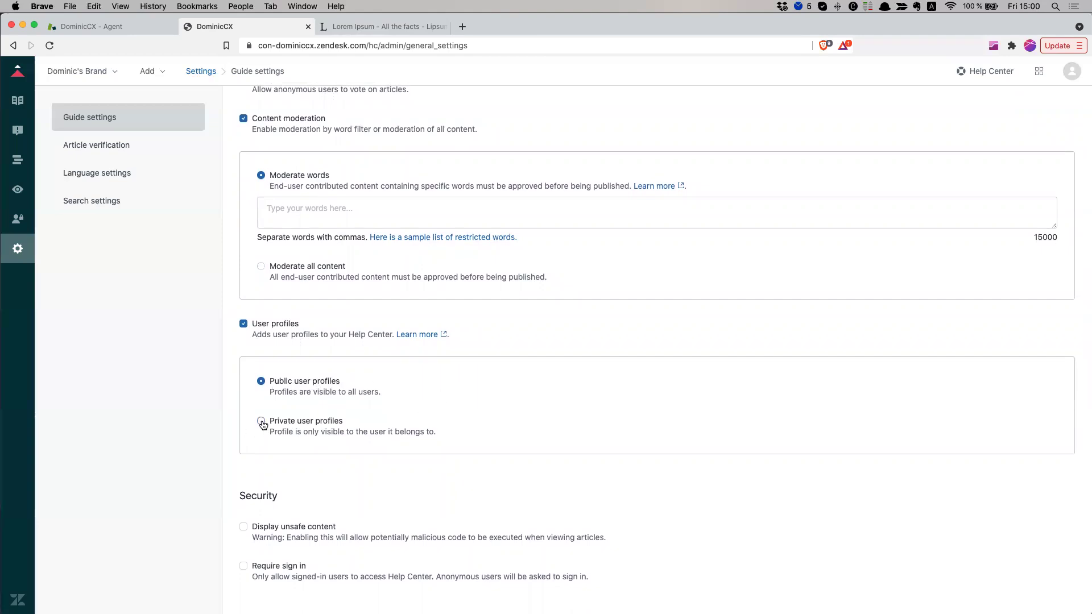
scroll(343, 425, down, 4)
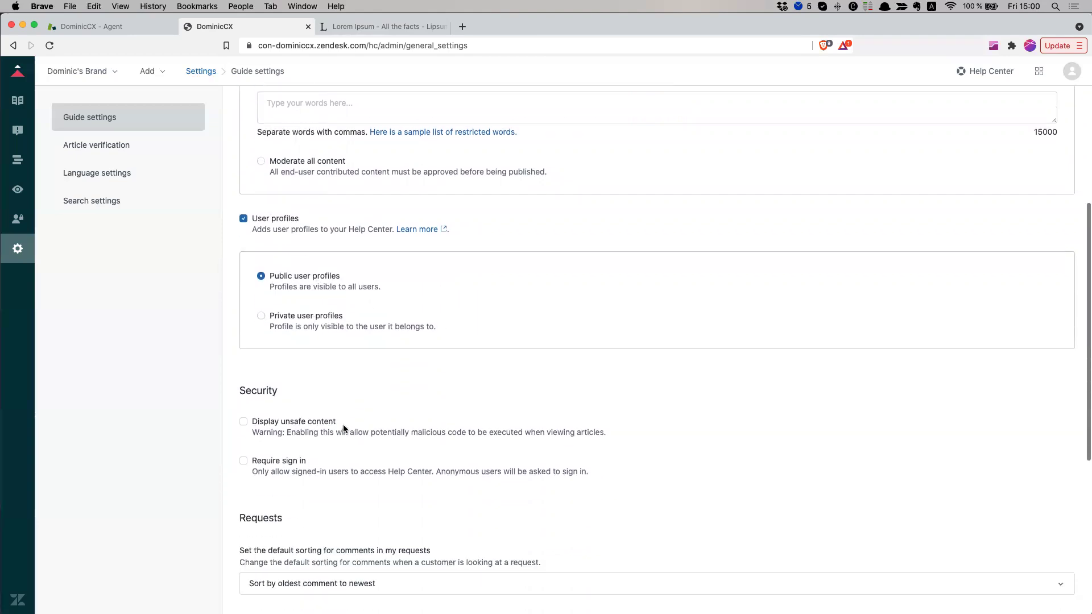
Step: Try out the Display unsafe content and Require sign in security options, switching both back off
click(244, 330)
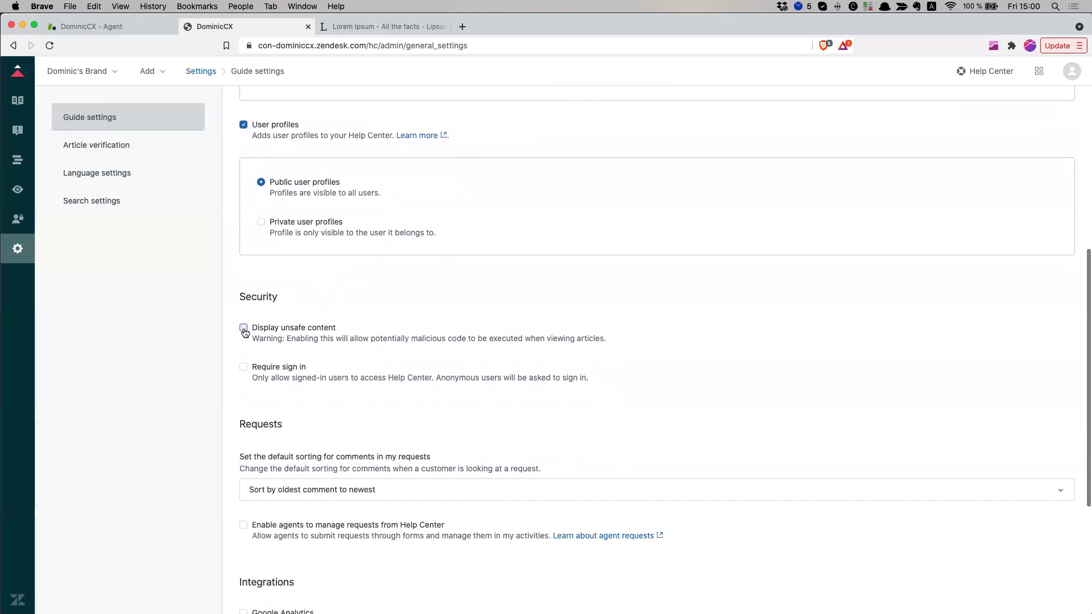
click(244, 332)
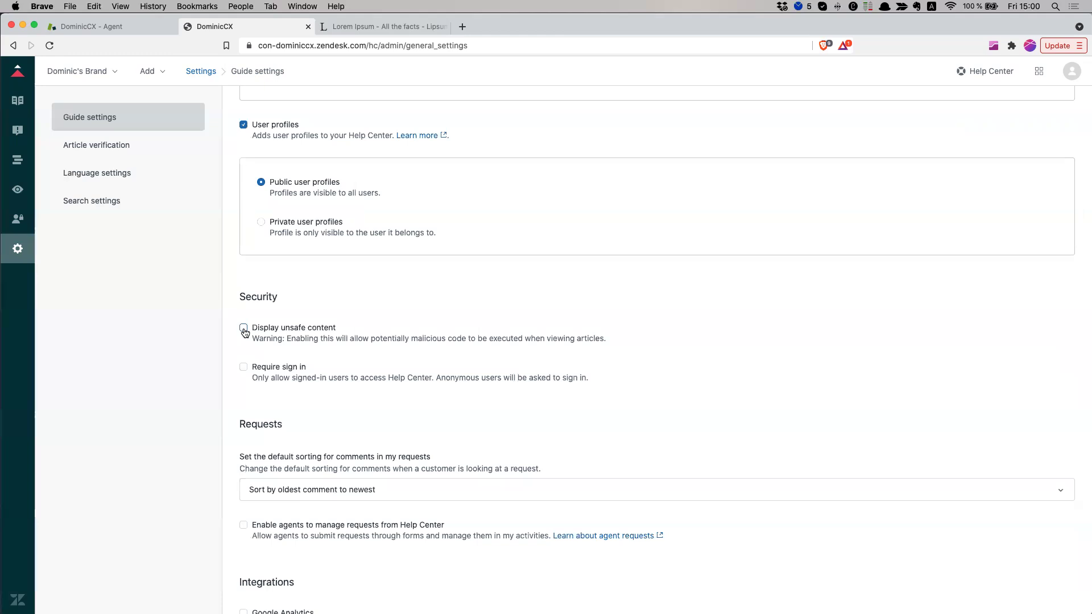
click(243, 367)
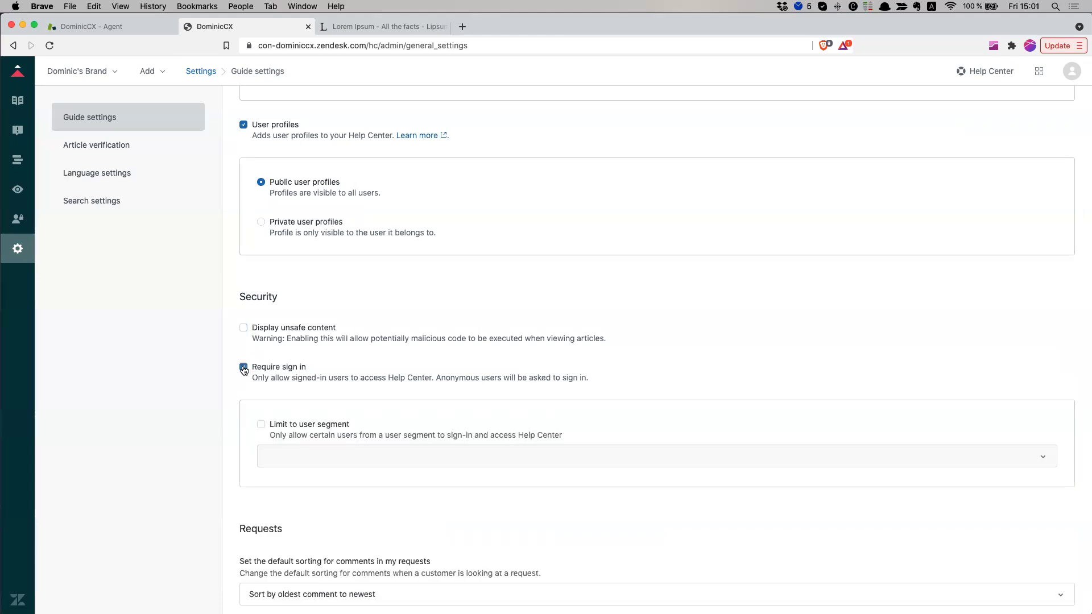
click(243, 368)
click(244, 368)
click(254, 370)
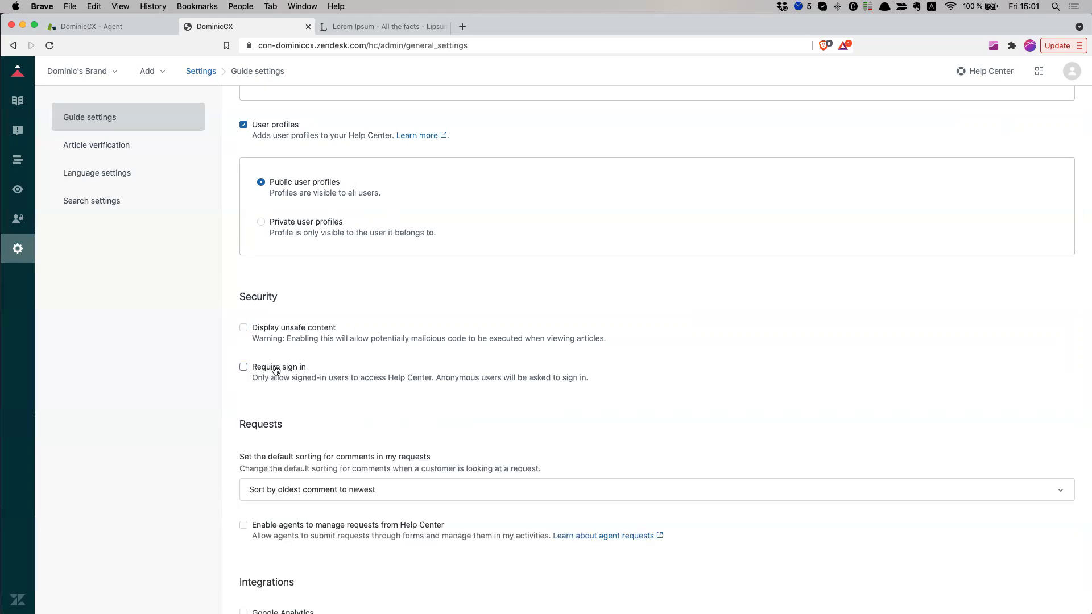
Step: Inspect the default comment sorting choices for customer requests without changing the selection
scroll(312, 381, down, 5)
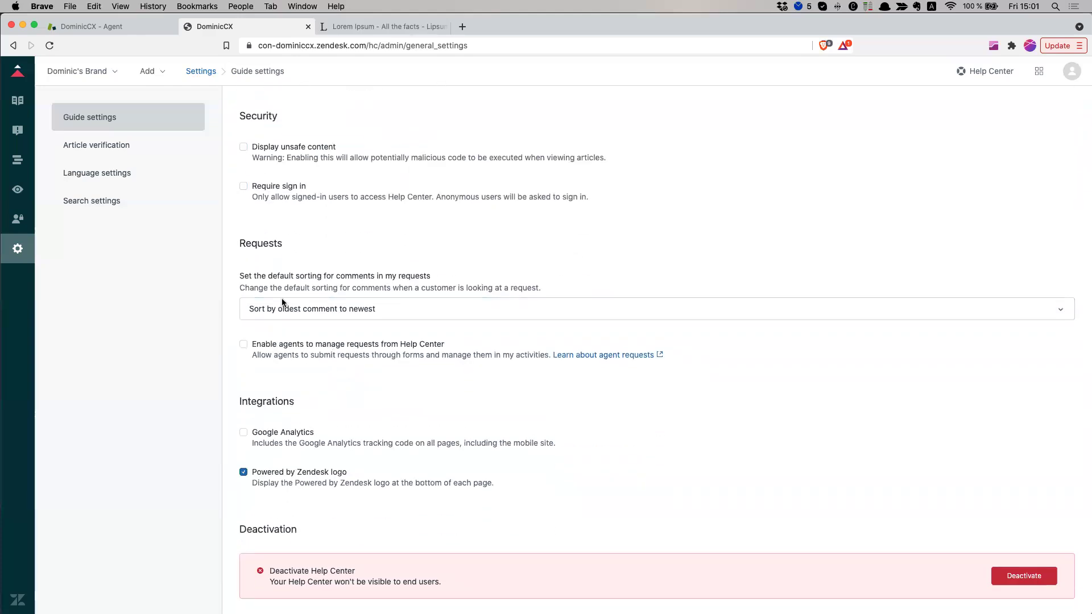
click(358, 308)
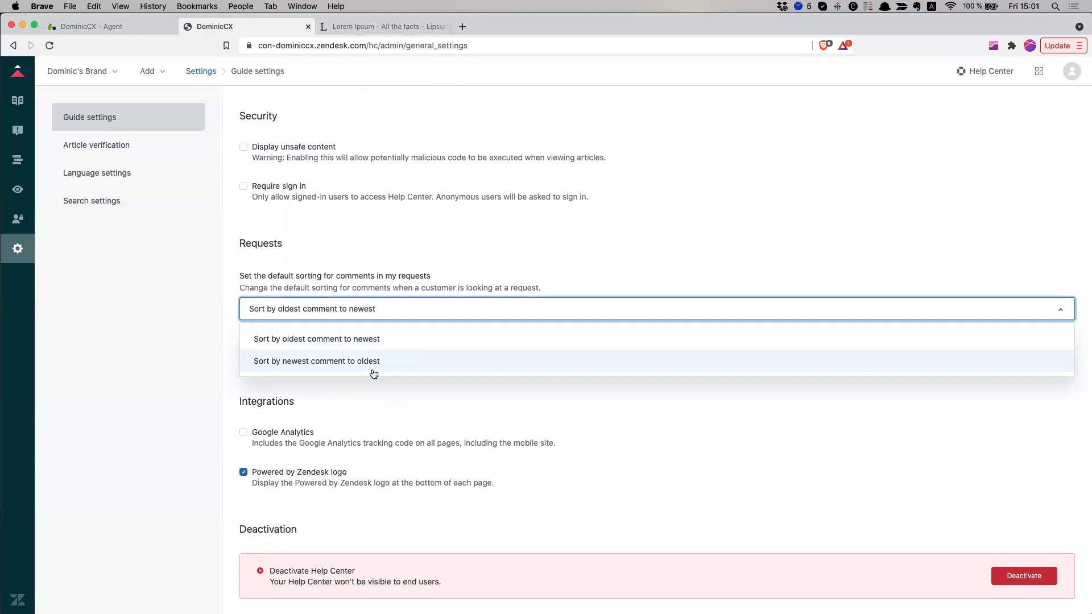
click(601, 252)
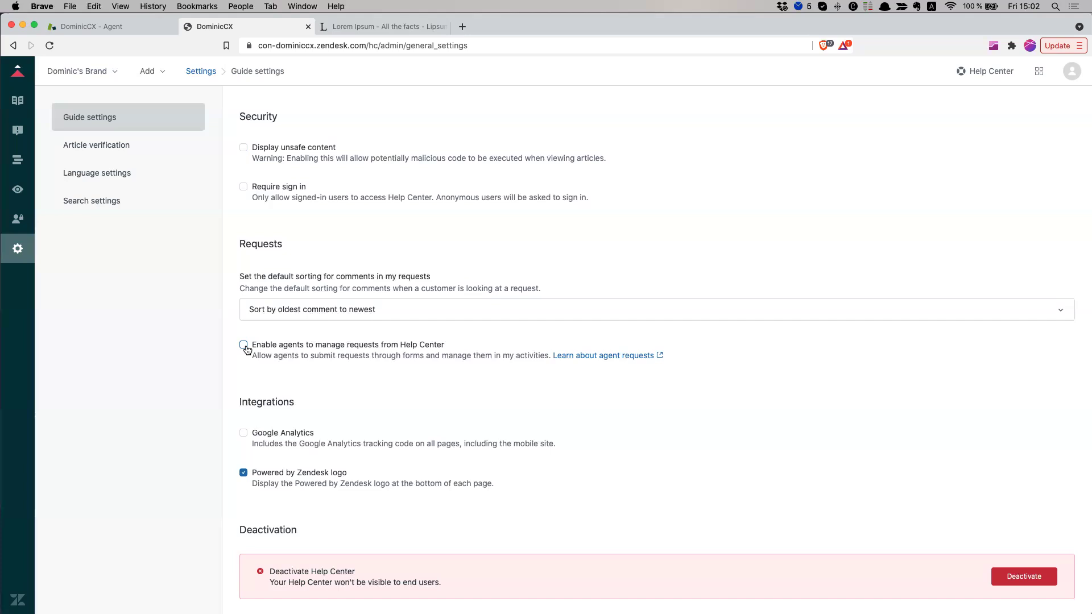
Step: Enable agents to manage requests from Help Center and switch on Google Analytics to show its Tracking ID field
click(245, 346)
drag(258, 399, 323, 404)
click(291, 434)
click(269, 484)
scroll(316, 473, down, 1)
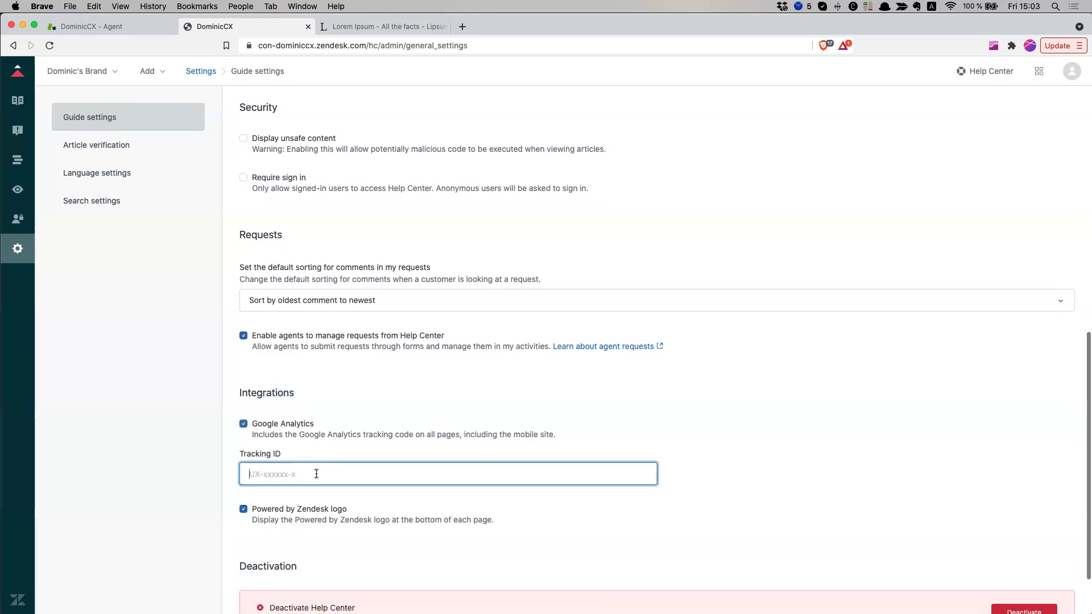
scroll(315, 476, down, 3)
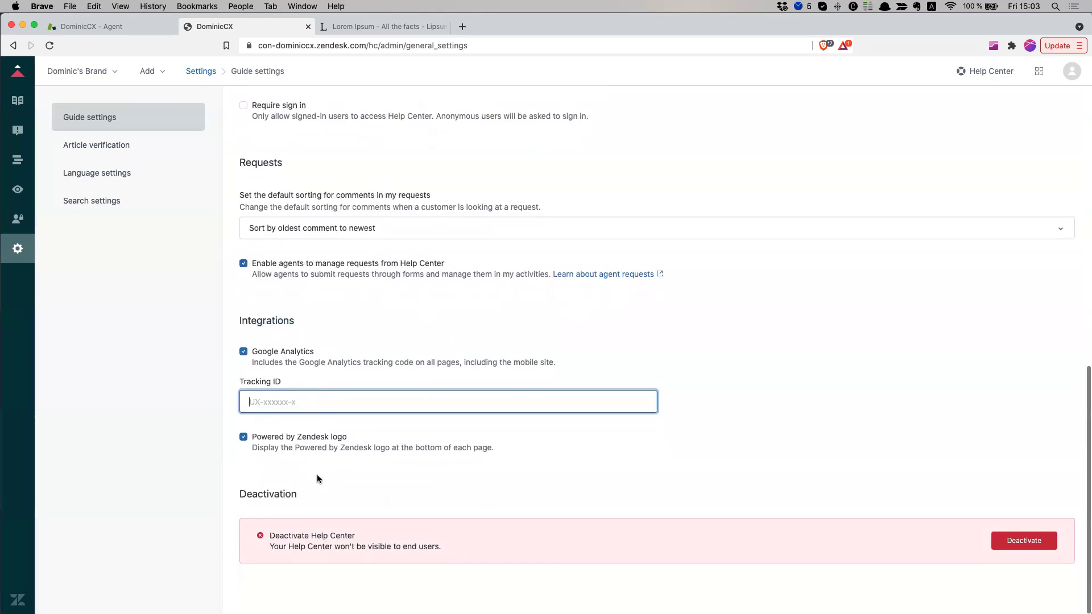
Step: Turn off the Powered by Zendesk logo and Google Analytics options, and save the Guide settings
click(254, 445)
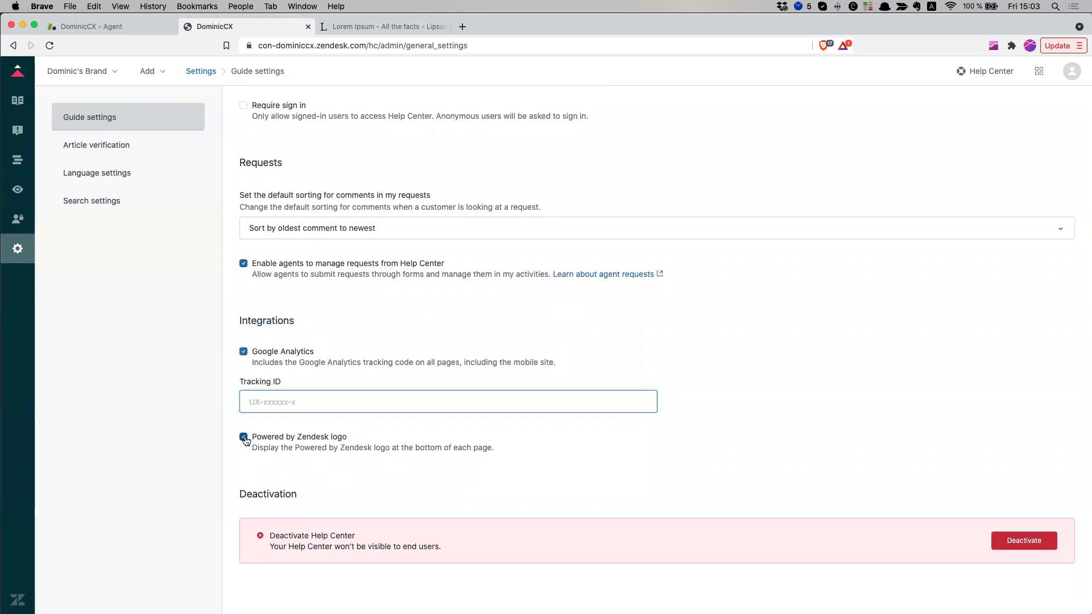
click(244, 352)
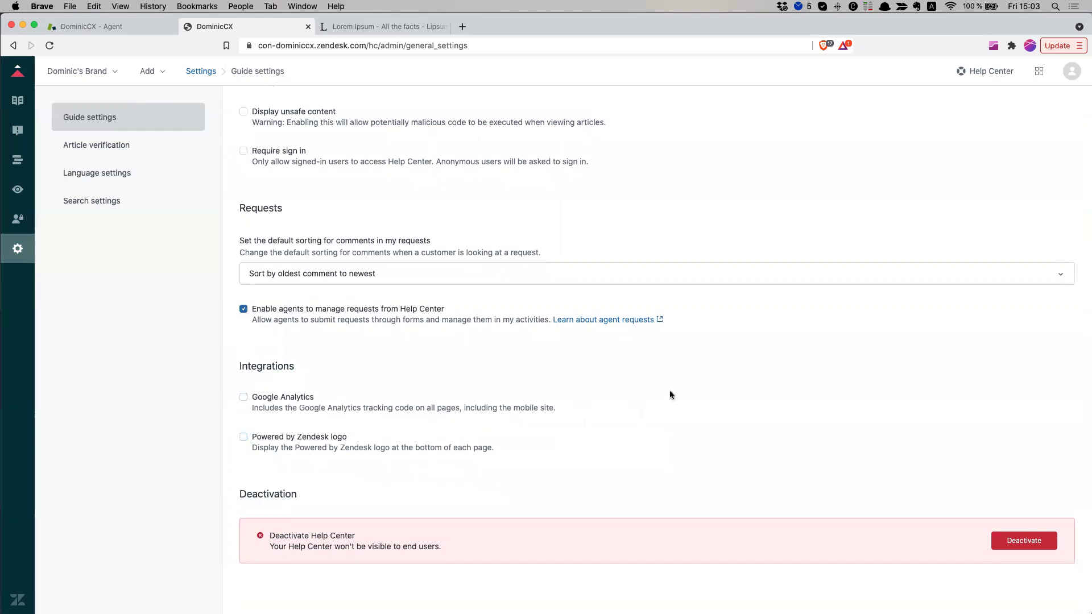
scroll(824, 386, up, 15)
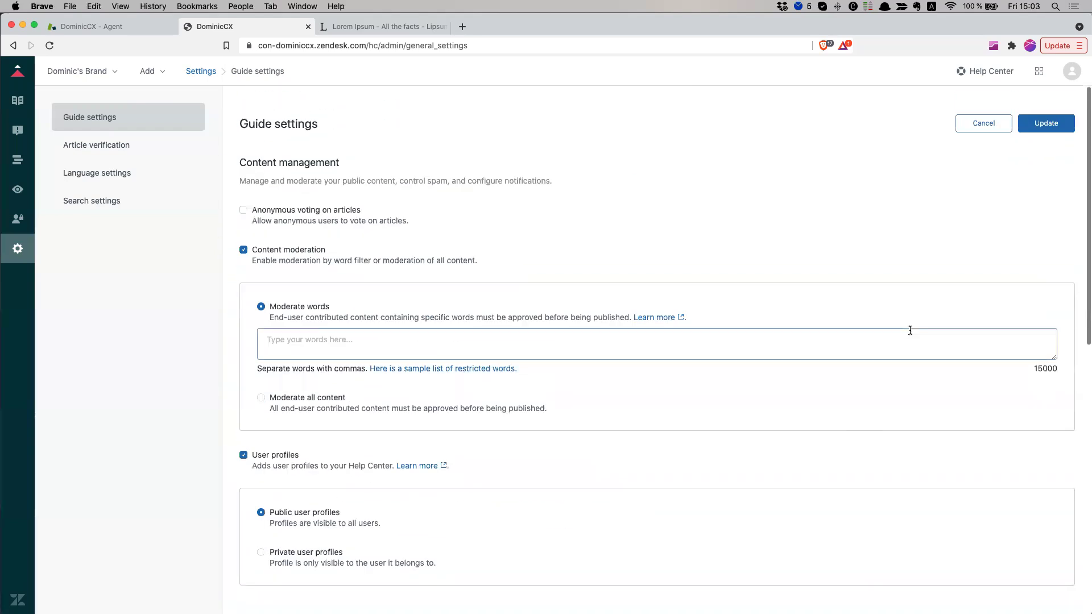
click(1050, 130)
scroll(421, 434, down, 15)
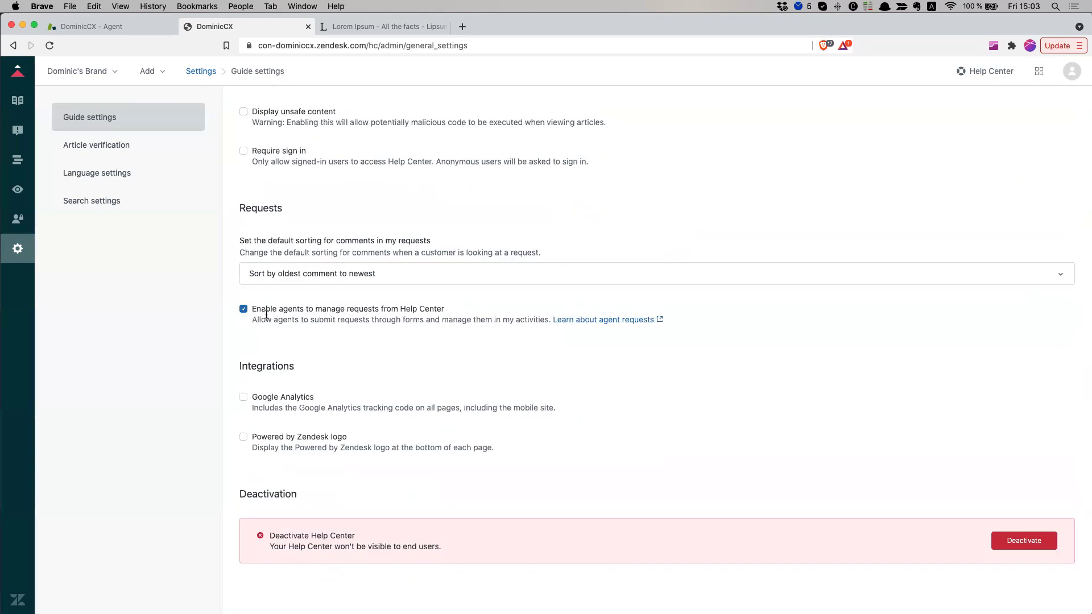
Step: Review the article verification page, the Help Center names per language in the language settings, and the search settings
click(136, 156)
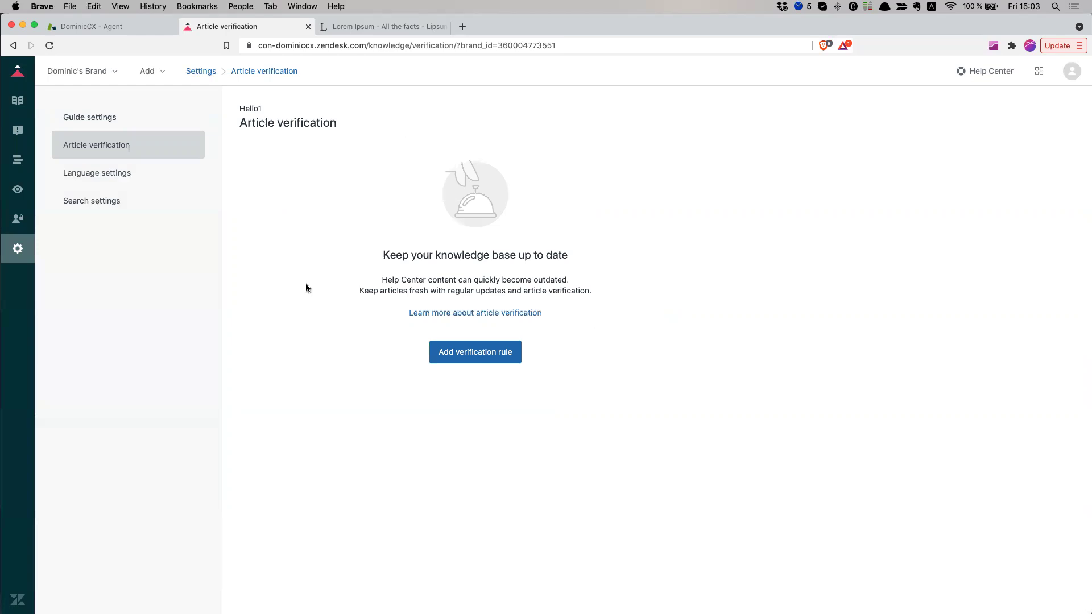
click(127, 158)
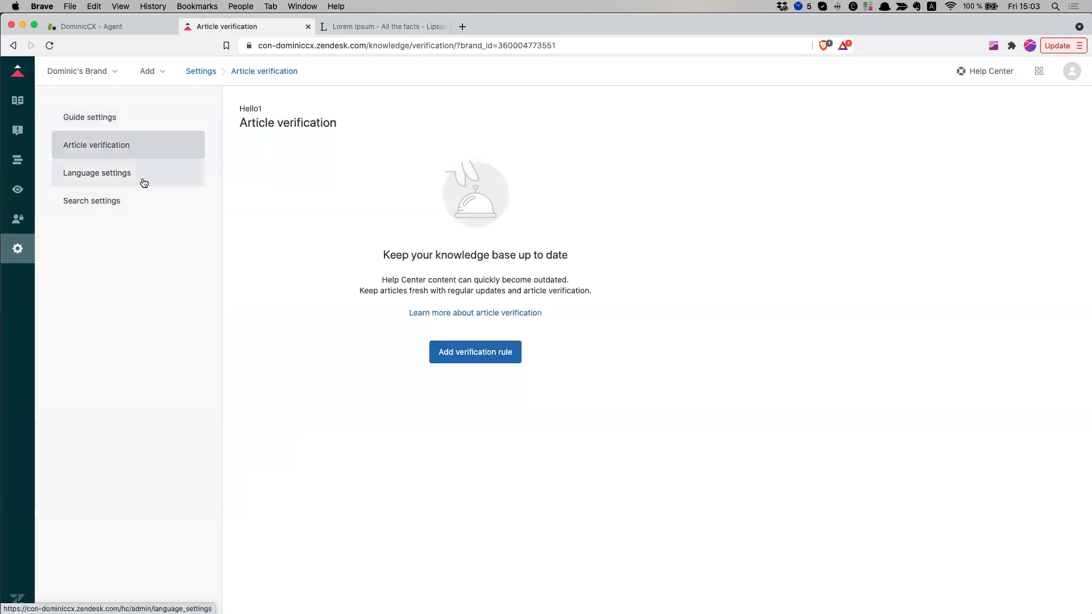
click(144, 182)
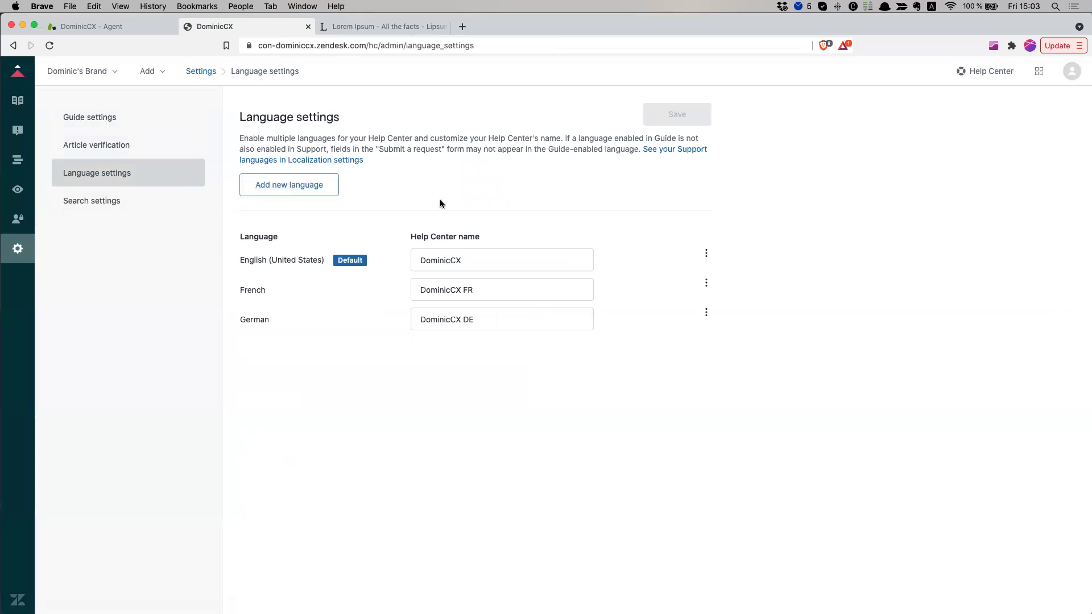
click(478, 295)
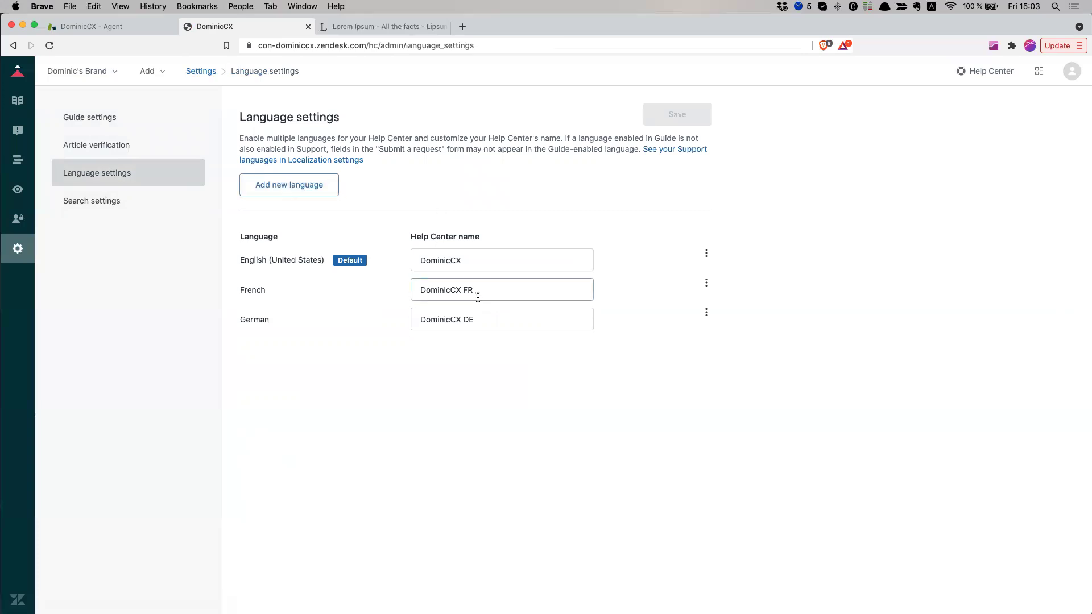
click(317, 215)
click(107, 203)
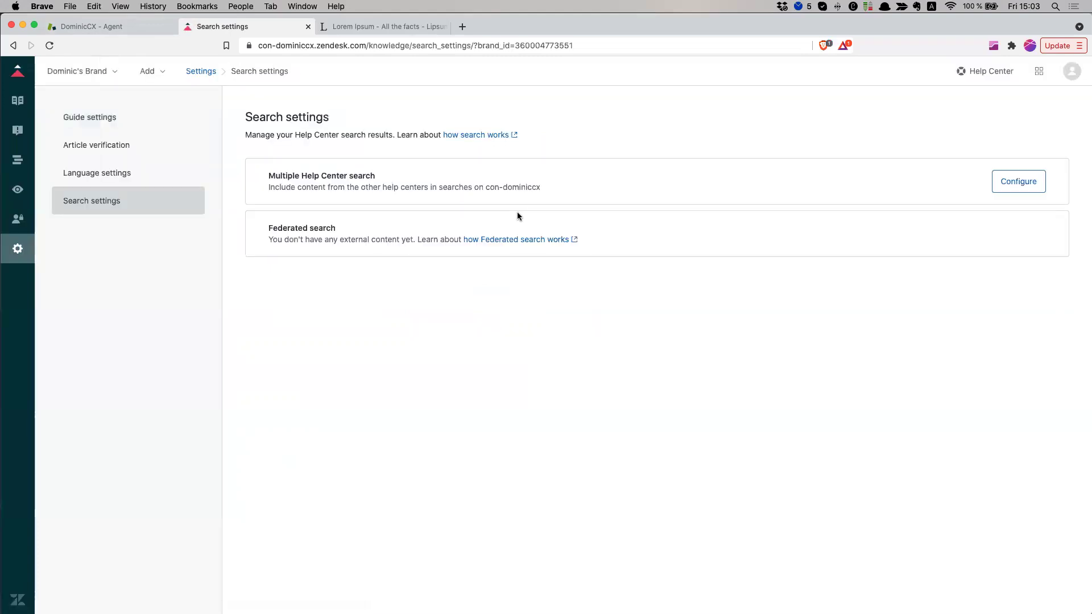